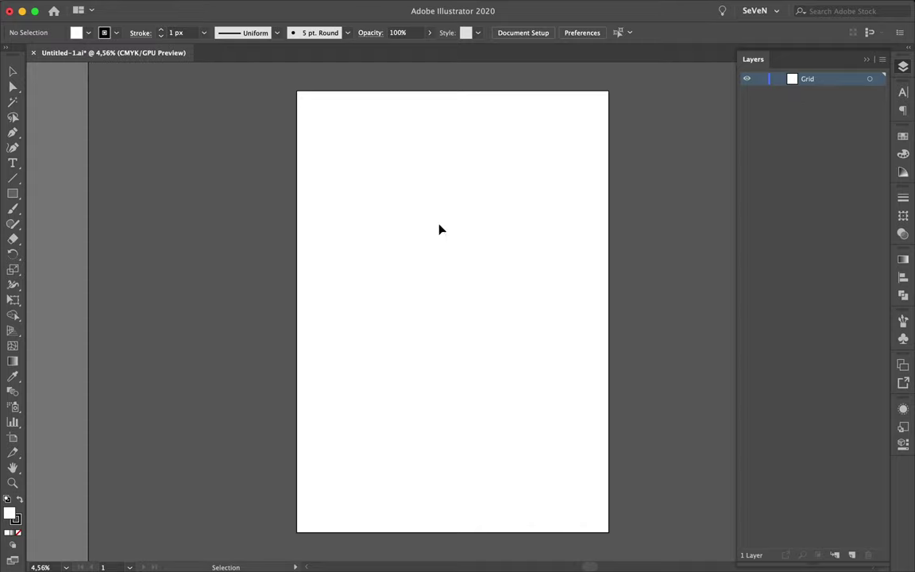
# Draw a page-sized rectangle and preview it in Split Into Grid.
pyautogui.moveTo(611, 520); pyautogui.dragTo(608, 531)
pyautogui.click(123, 8)
pyautogui.click(326, 420)
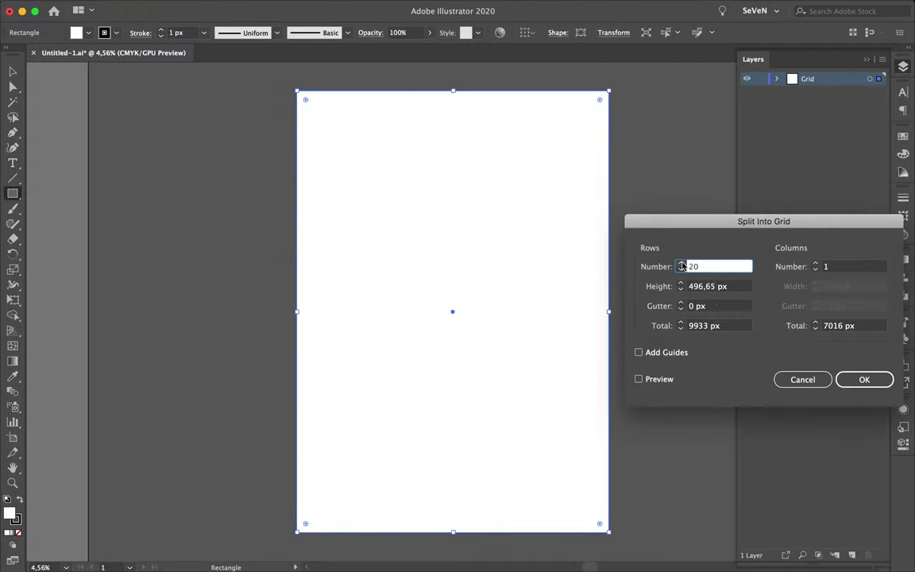
pyautogui.click(639, 379)
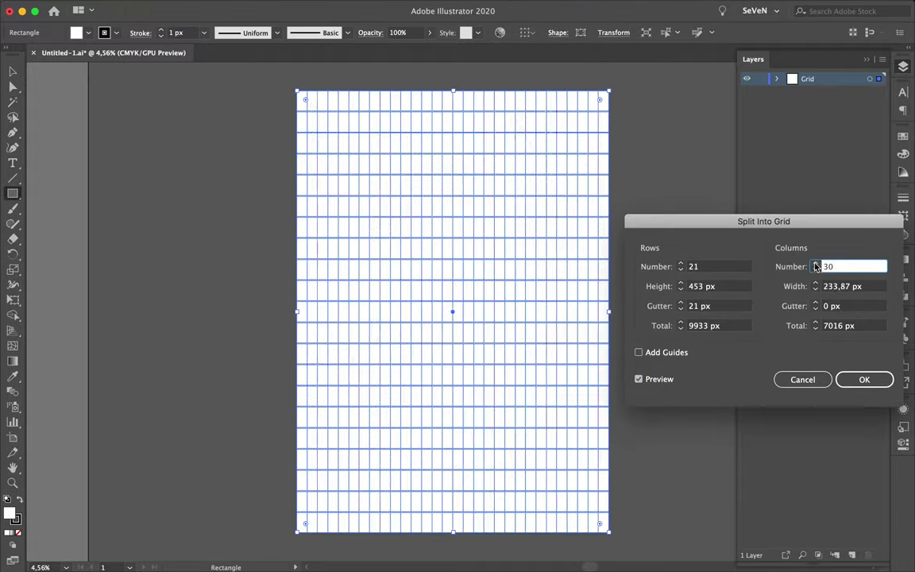
# Split the rectangle into 31 rows and 21 columns with 21 px gutters.
pyautogui.click(715, 266)
pyautogui.write('31')
pyautogui.click(680, 269)
pyautogui.click(680, 269)
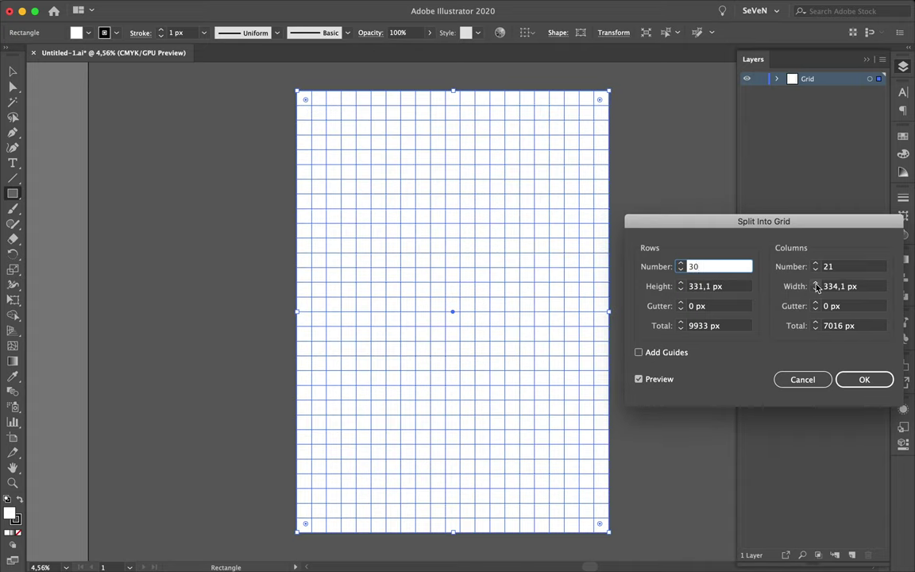
pyautogui.click(814, 263)
pyautogui.click(681, 270)
pyautogui.click(680, 269)
pyautogui.write('31')
pyautogui.click(714, 306)
pyautogui.write('21')
pyautogui.click(849, 306)
pyautogui.write('21')
pyautogui.click(863, 379)
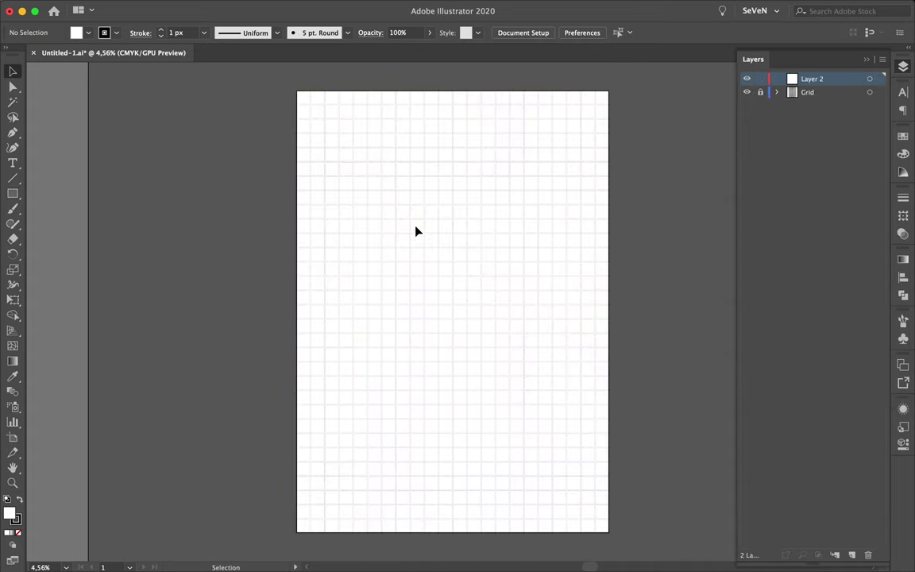
pyautogui.scroll(2, 374, 177)
# Draw a polygon and blend it into the rectangle using Specified Steps.
pyautogui.click(75, 239)
pyautogui.moveTo(347, 164); pyautogui.dragTo(406, 205)
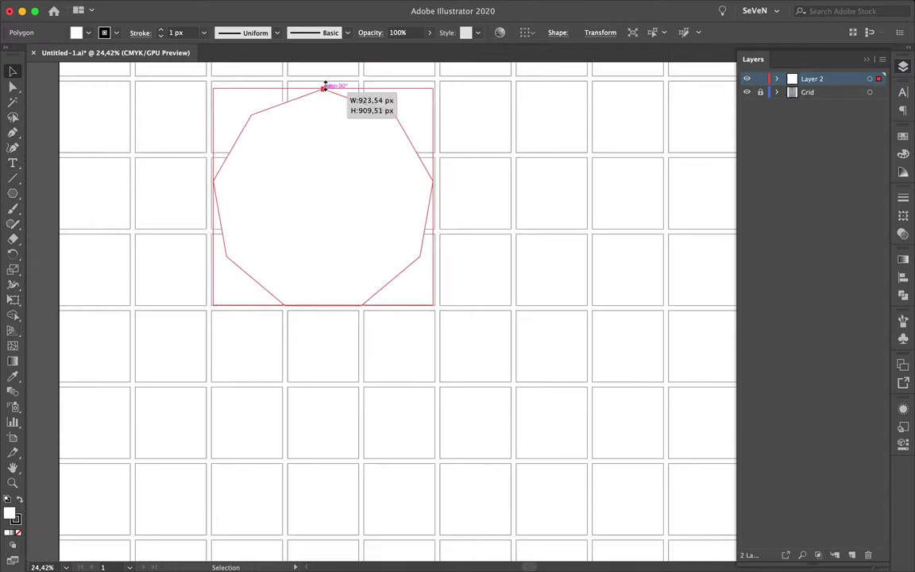
pyautogui.click(761, 92)
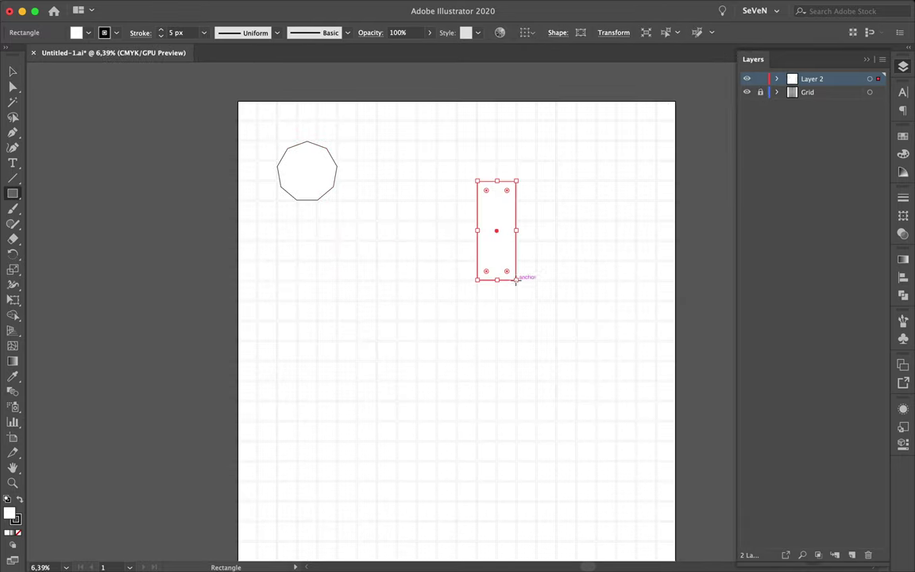
pyautogui.doubleClick(12, 390)
pyautogui.click(147, 359)
pyautogui.click(225, 418)
pyautogui.click(307, 171)
pyautogui.click(496, 230)
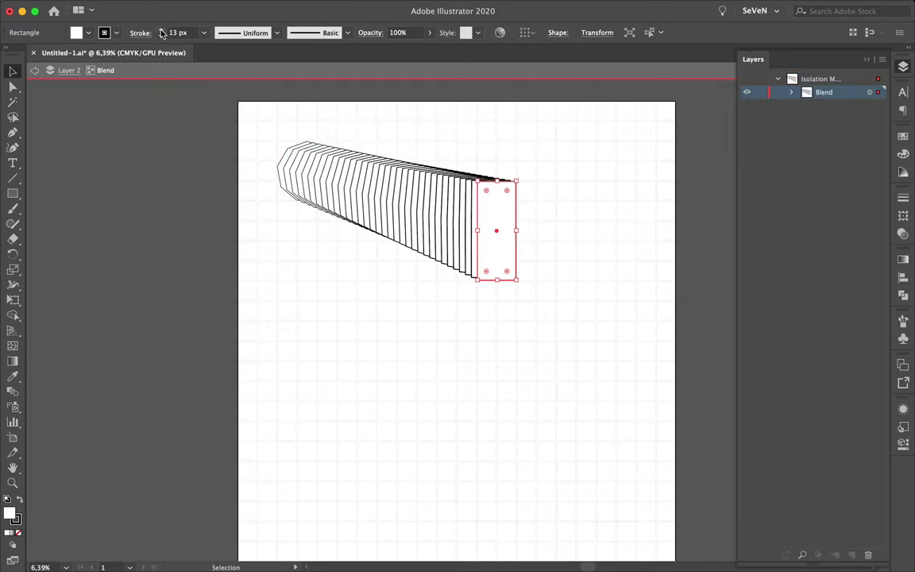
pyautogui.moveTo(517, 246); pyautogui.dragTo(537, 239)
pyautogui.doubleClick(392, 349)
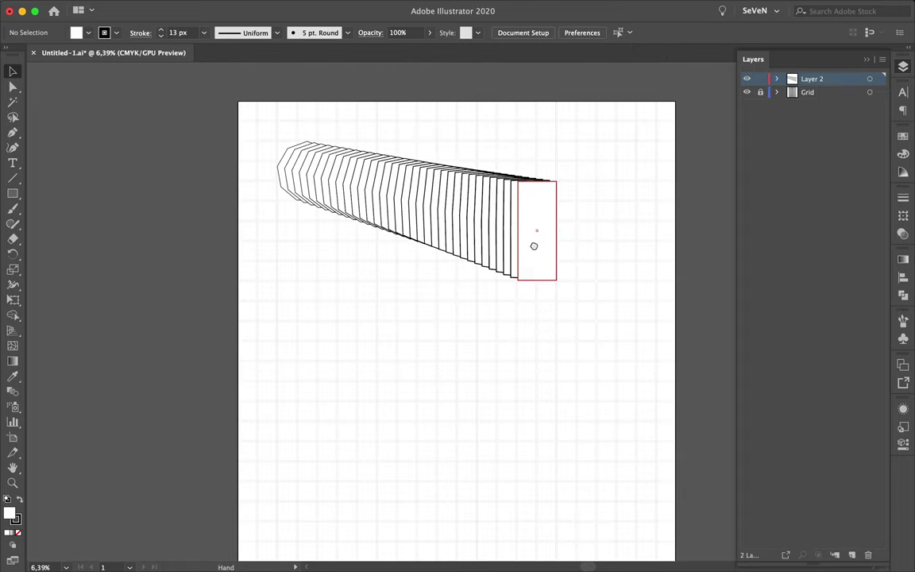
# Draw a circle and blend the rectangle into it with a denser step count.
pyautogui.click(12, 196)
pyautogui.scroll(-2, 421, 398)
pyautogui.moveTo(383, 360); pyautogui.dragTo(494, 465)
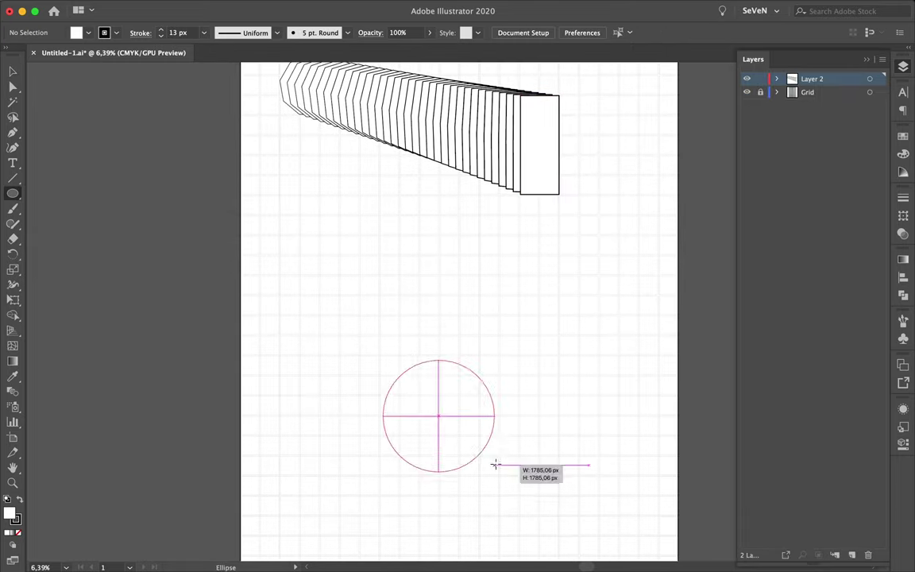
pyautogui.click(536, 156)
pyautogui.click(438, 415)
pyautogui.doubleClick(13, 391)
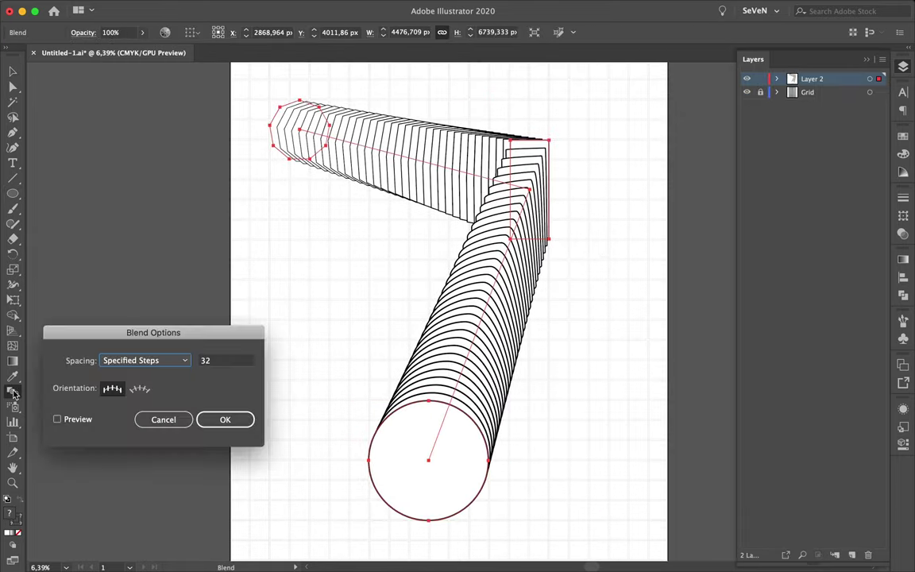
pyautogui.click(225, 419)
# Curve the blend spine into a tube-shaped 7 and reposition it on the page.
pyautogui.moveTo(516, 163); pyautogui.dragTo(555, 143)
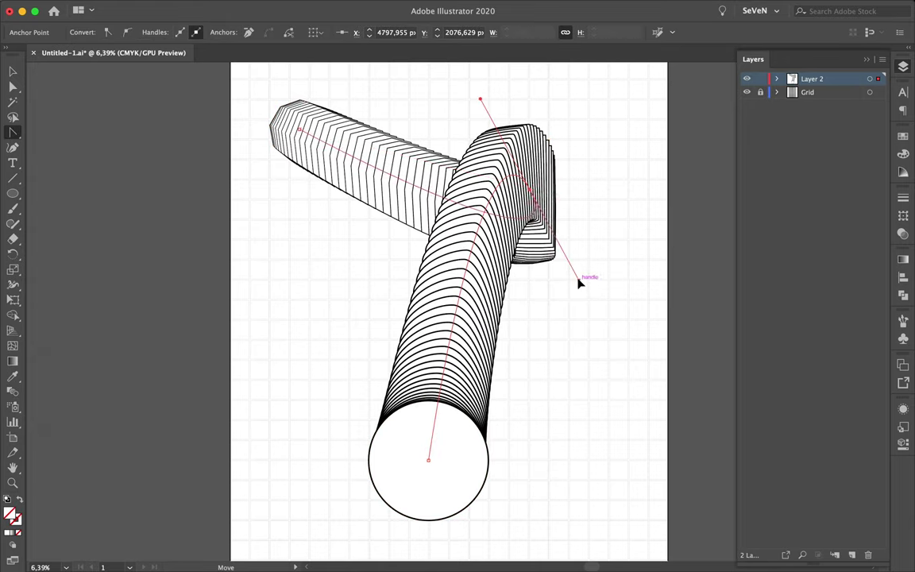
pyautogui.moveTo(428, 459)
pyautogui.mouseDown()
pyautogui.moveTo(390, 395)
pyautogui.moveTo(368, 285)
pyautogui.mouseUp()
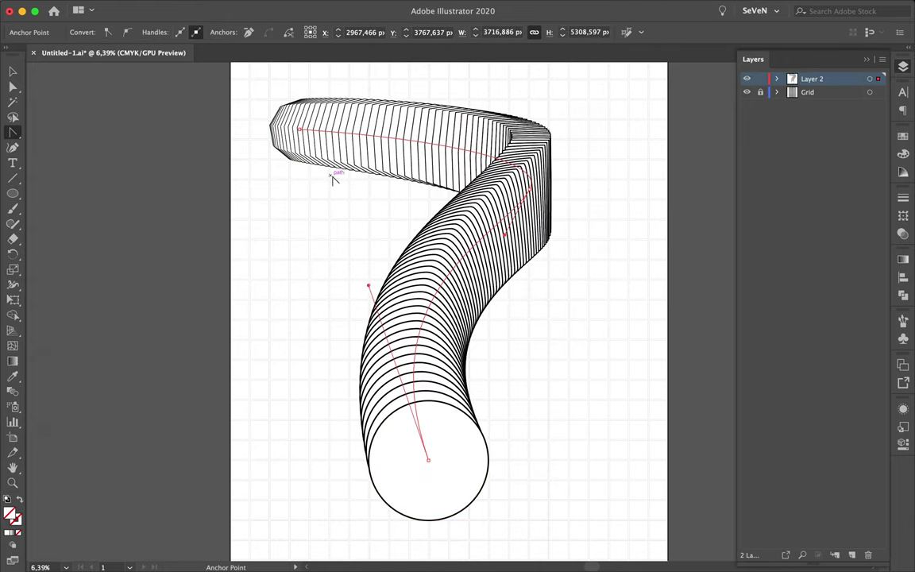
pyautogui.moveTo(347, 127); pyautogui.dragTo(341, 123)
pyautogui.press('v')
pyautogui.click(347, 239)
pyautogui.click(454, 278)
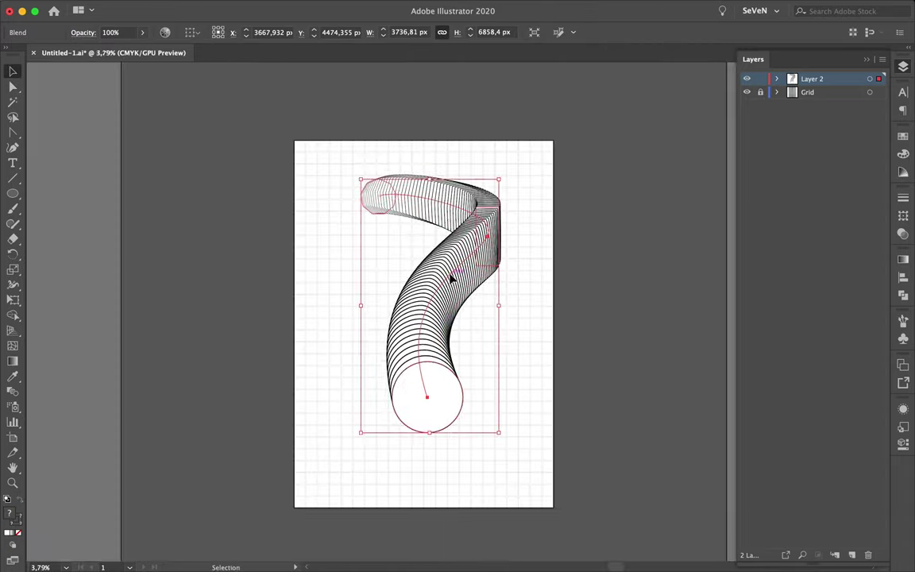
pyautogui.moveTo(445, 447); pyautogui.dragTo(377, 290)
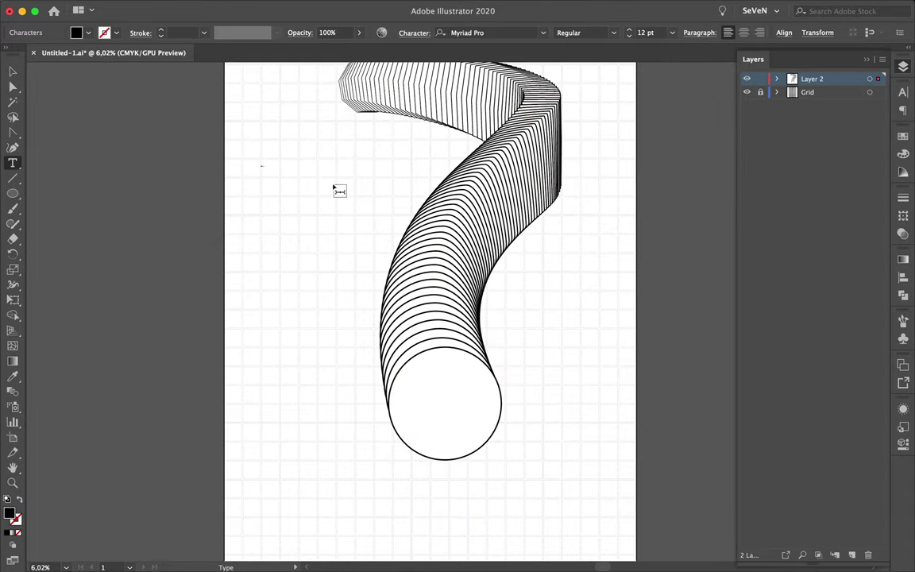
# Set ZERO INFORMATION in Schwager Sans Black, move it lower and outline it.
pyautogui.click(902, 92)
pyautogui.click(786, 73)
pyautogui.write('schwag')
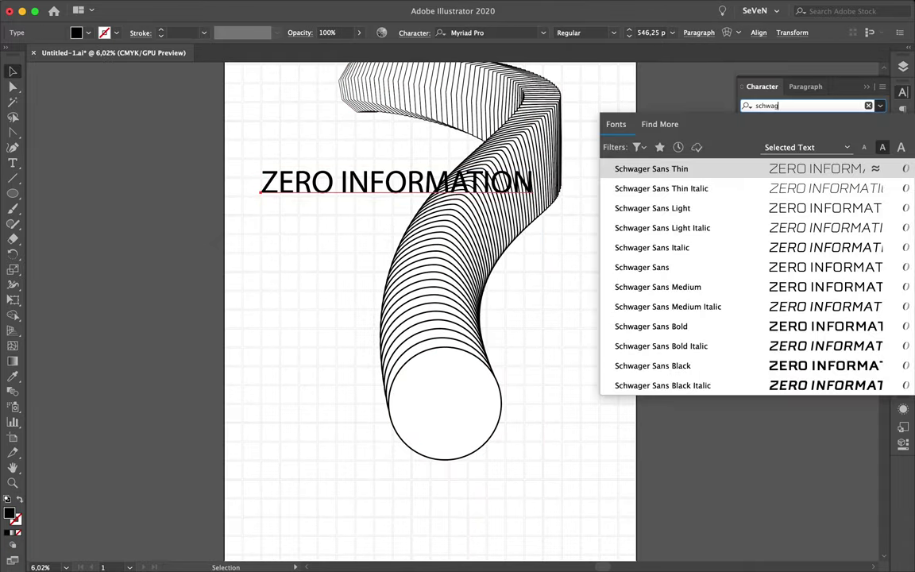
pyautogui.click(664, 364)
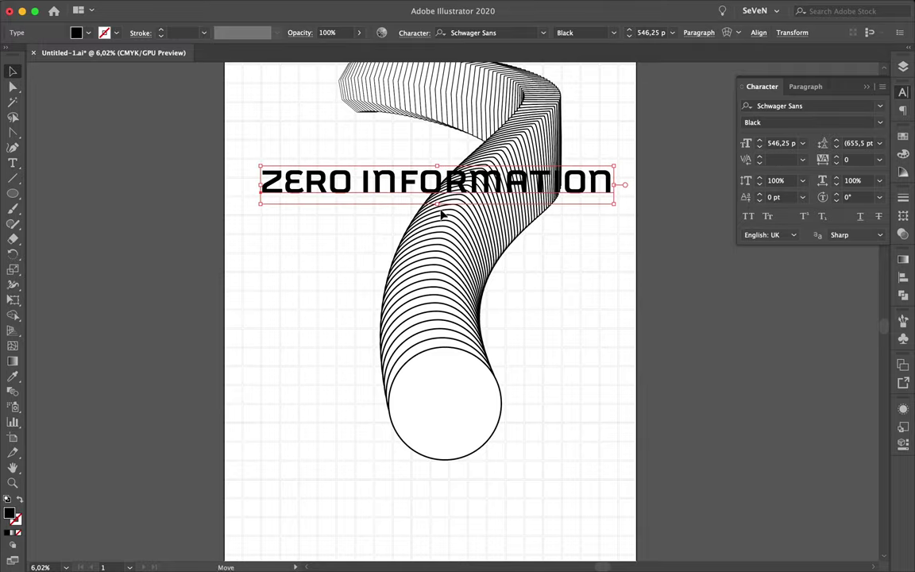
pyautogui.moveTo(448, 193); pyautogui.dragTo(461, 431)
pyautogui.hotkey('ctrl', 'shift', 'o')
# Position the outlined text and bring the large INFORMATION down onto the page.
pyautogui.scroll(5, 392, 262)
pyautogui.moveTo(391, 260); pyautogui.dragTo(393, 265)
pyautogui.scroll(-5, 394, 265)
pyautogui.scroll(3, 551, 208)
pyautogui.scroll(3, 551, 208)
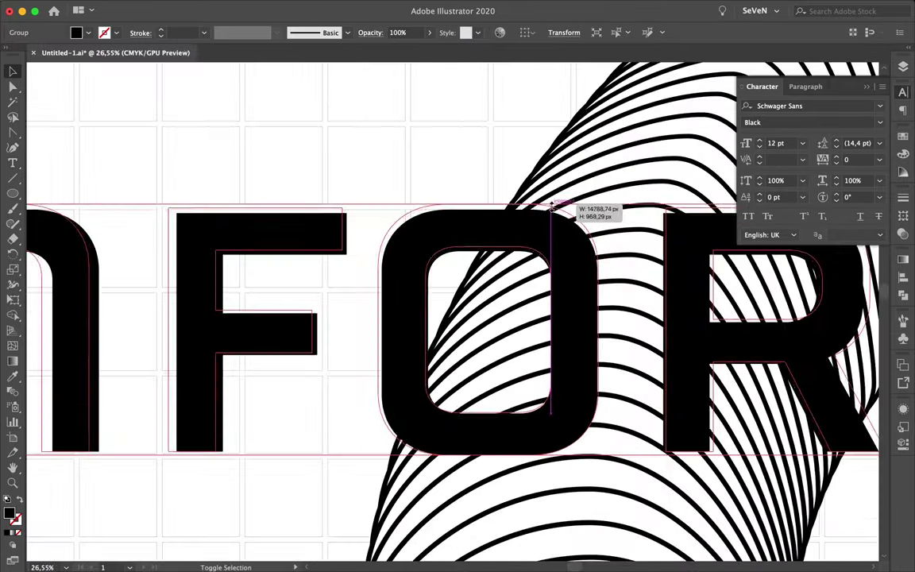
pyautogui.scroll(-5, 551, 208)
pyautogui.scroll(1, 547, 214)
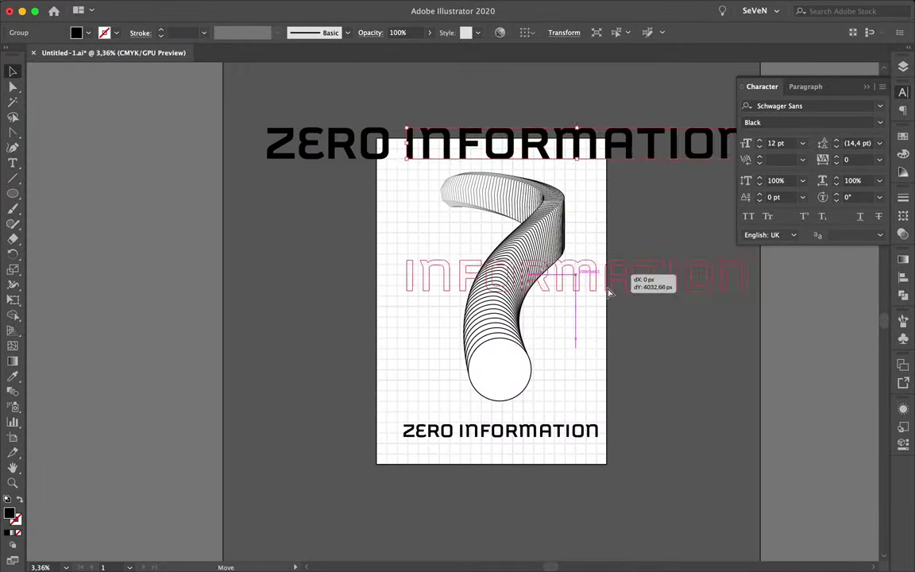
pyautogui.moveTo(610, 148); pyautogui.dragTo(583, 362)
# Move ZERO right and stack RO beneath ZE in the top-left.
pyautogui.click(326, 142)
pyautogui.scroll(5, 325, 143)
pyautogui.scroll(-4, 530, 133)
pyautogui.moveTo(473, 156); pyautogui.dragTo(667, 156)
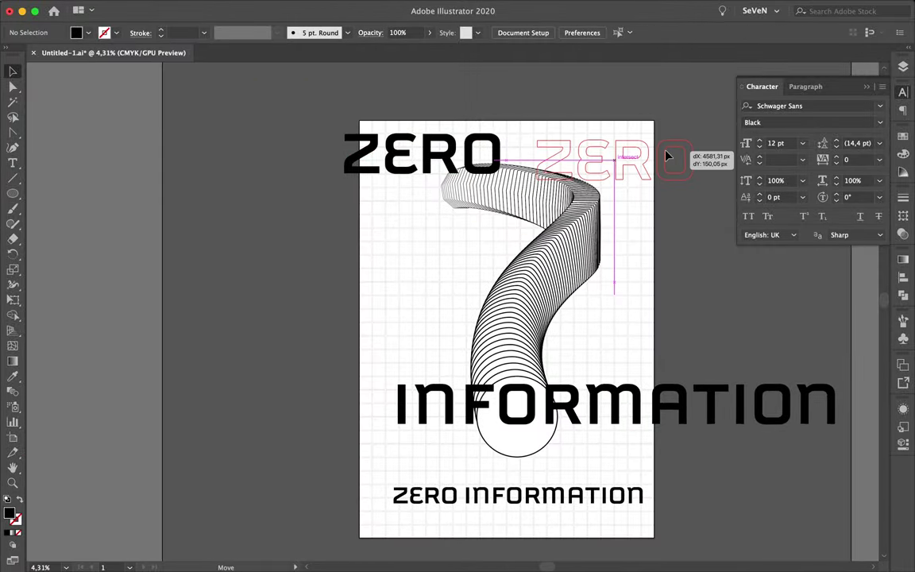
pyautogui.scroll(5, 479, 154)
pyautogui.scroll(-2, 393, 170)
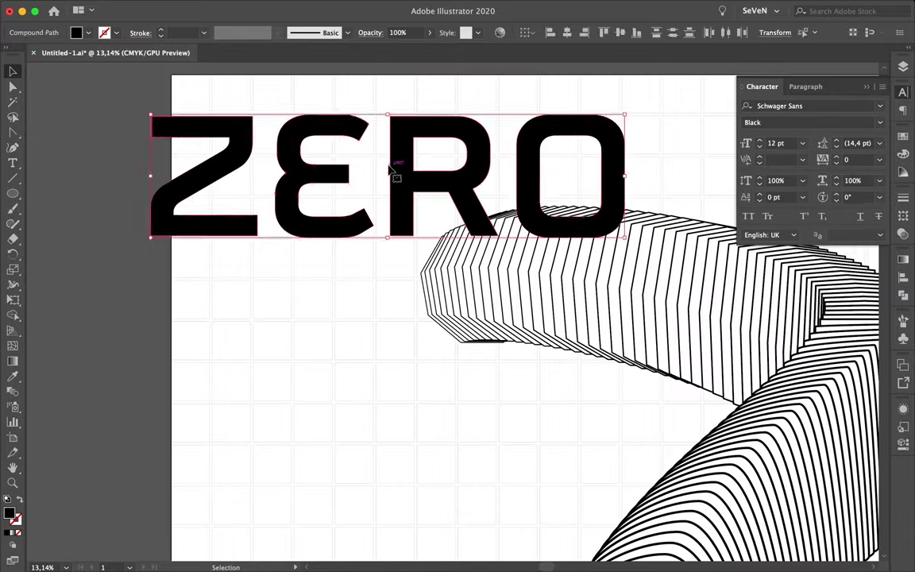
pyautogui.moveTo(291, 297); pyautogui.dragTo(292, 300)
pyautogui.scroll(-4, 445, 136)
pyautogui.click(903, 66)
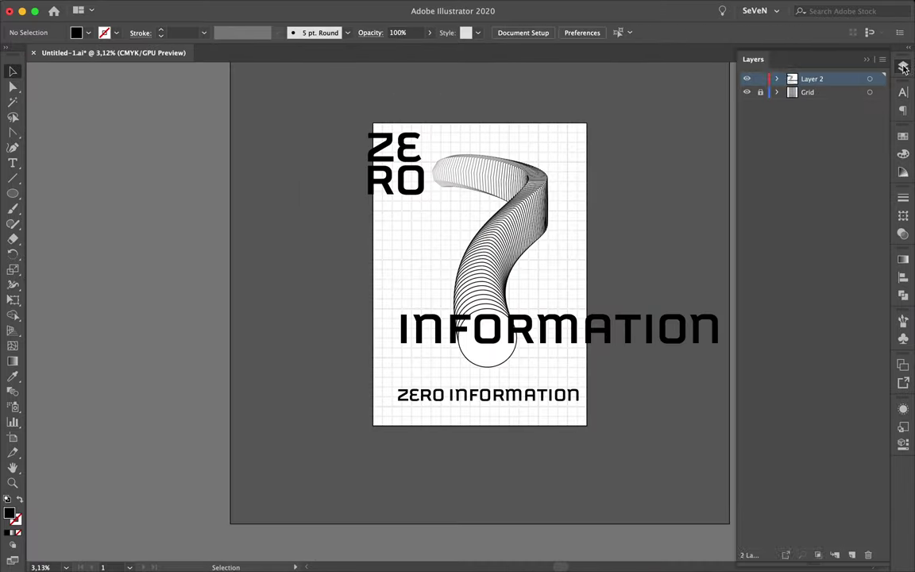
# Place the pasted rectangle on Layer 3 and widen it to the page's right edge.
pyautogui.moveTo(632, 399); pyautogui.dragTo(624, 403)
pyautogui.scroll(4, 625, 403)
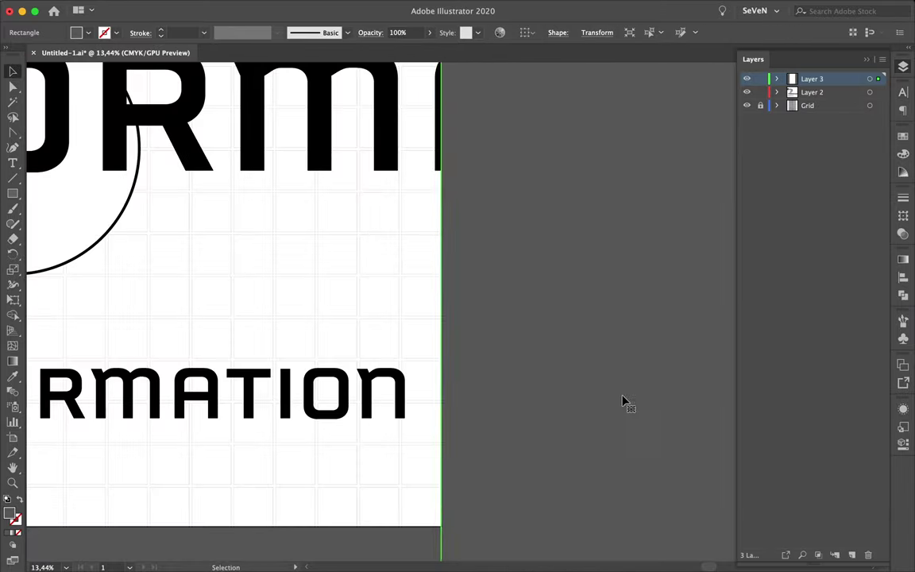
pyautogui.scroll(-5, 625, 402)
pyautogui.moveTo(657, 352); pyautogui.dragTo(695, 351)
# On Layer 2, lower INFORMATION and lift its In letters upward.
pyautogui.click(818, 92)
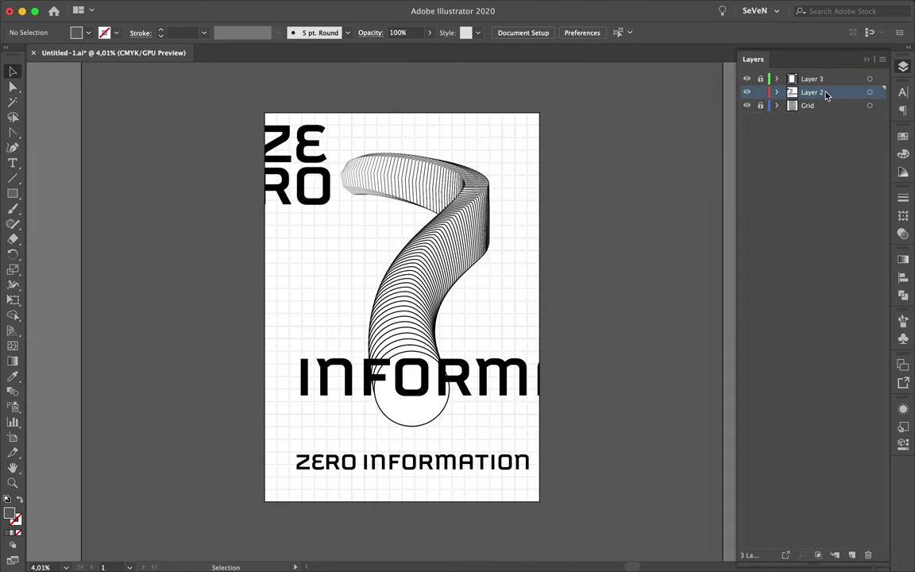
pyautogui.moveTo(367, 388); pyautogui.dragTo(340, 437)
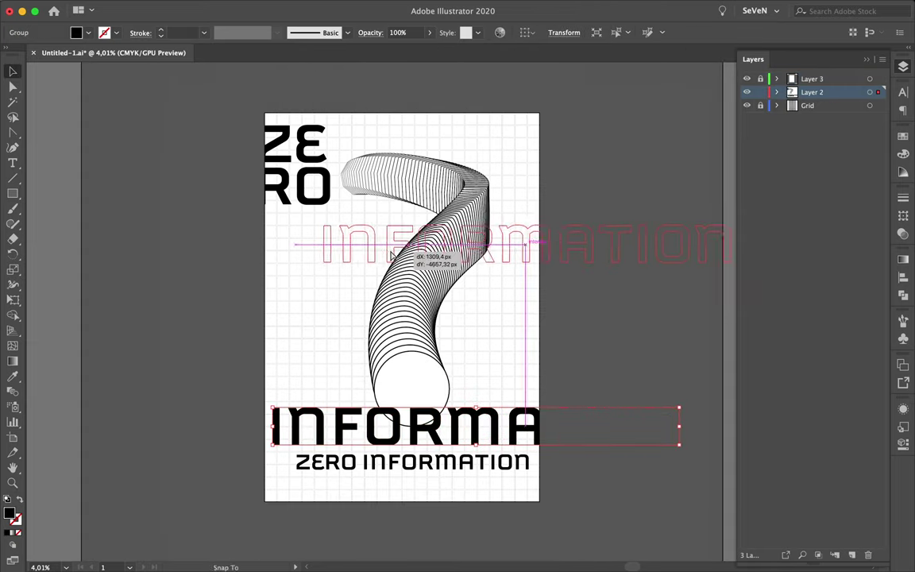
pyautogui.moveTo(392, 252); pyautogui.dragTo(391, 262)
pyautogui.doubleClick(318, 262)
pyautogui.scroll(5, 333, 238)
pyautogui.moveTo(333, 238); pyautogui.dragTo(366, 180)
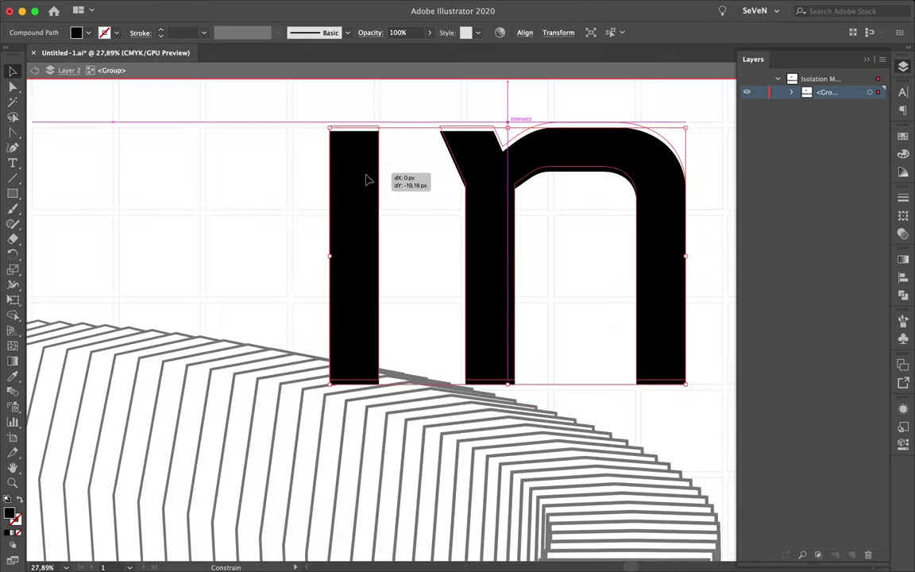
pyautogui.scroll(3, 365, 182)
pyautogui.scroll(-5, 365, 238)
pyautogui.press('Escape')
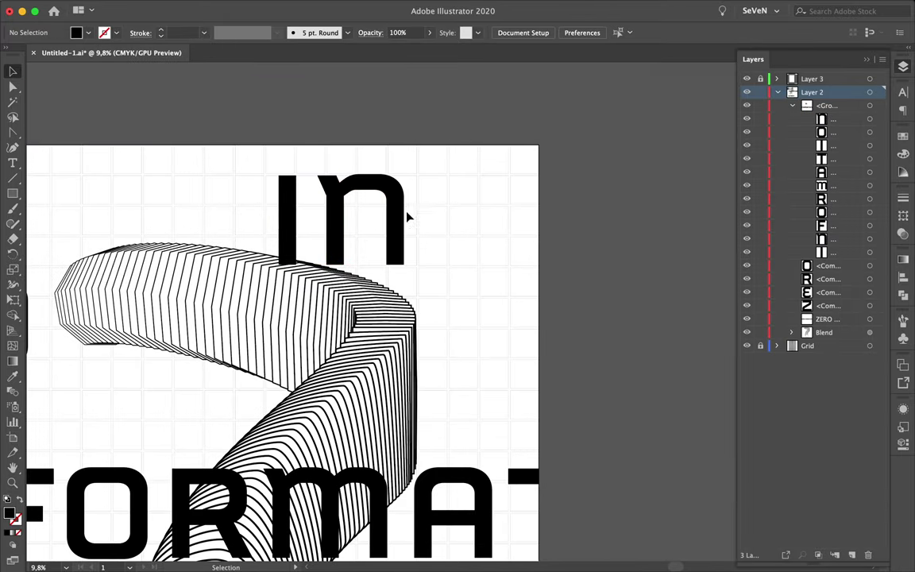
# Reorder the In letters within the 7 blend's stacking order in the Layers panel.
pyautogui.click(288, 218)
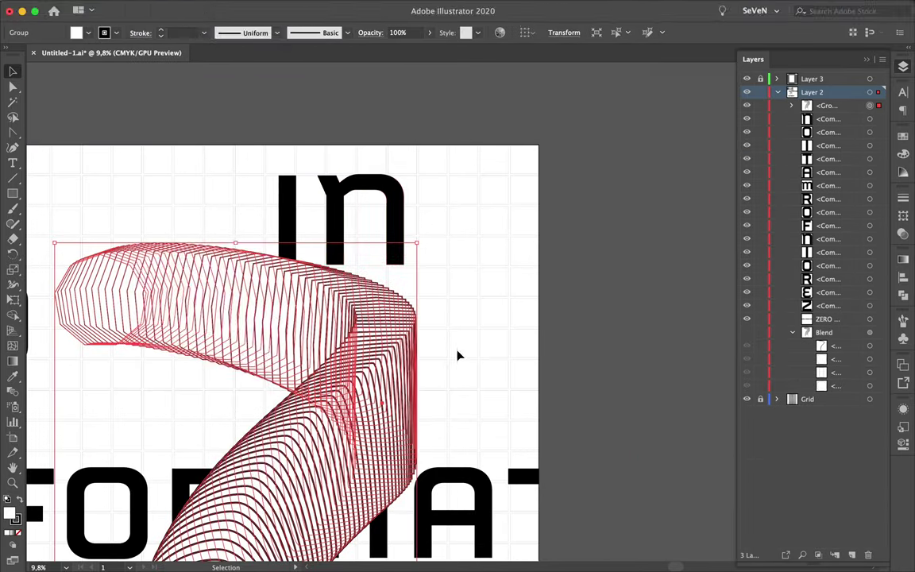
pyautogui.scroll(3, 471, 261)
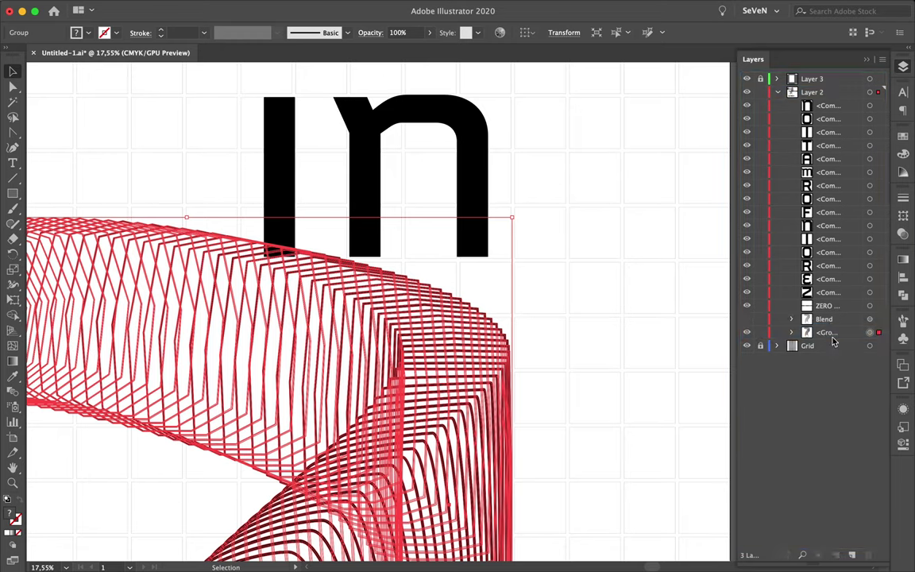
pyautogui.click(792, 320)
pyautogui.scroll(-10, 826, 320)
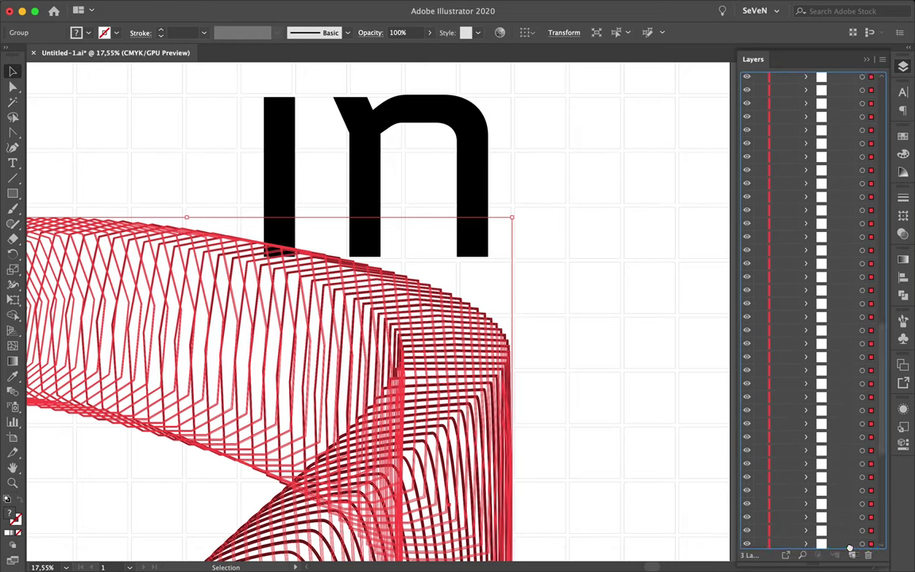
pyautogui.click(835, 450)
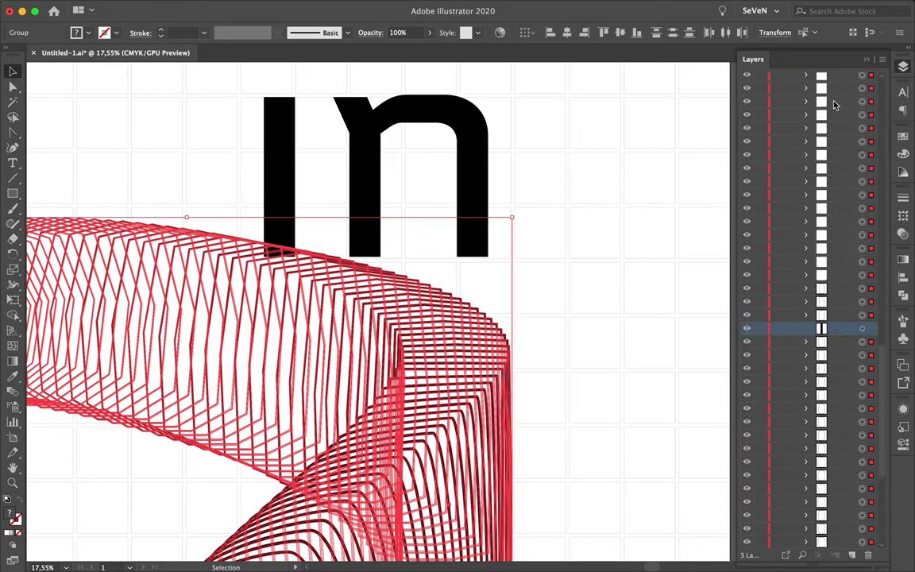
pyautogui.click(556, 171)
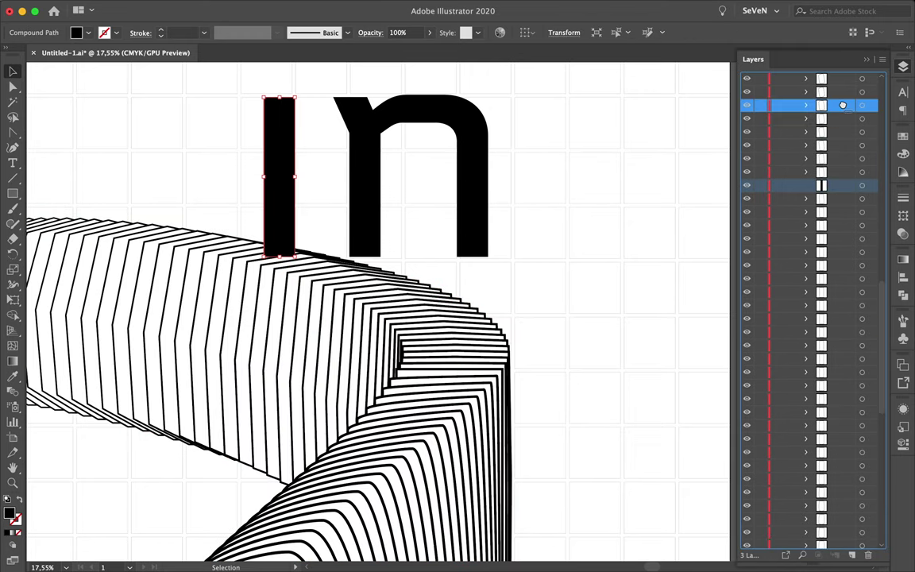
pyautogui.moveTo(844, 195); pyautogui.dragTo(844, 546)
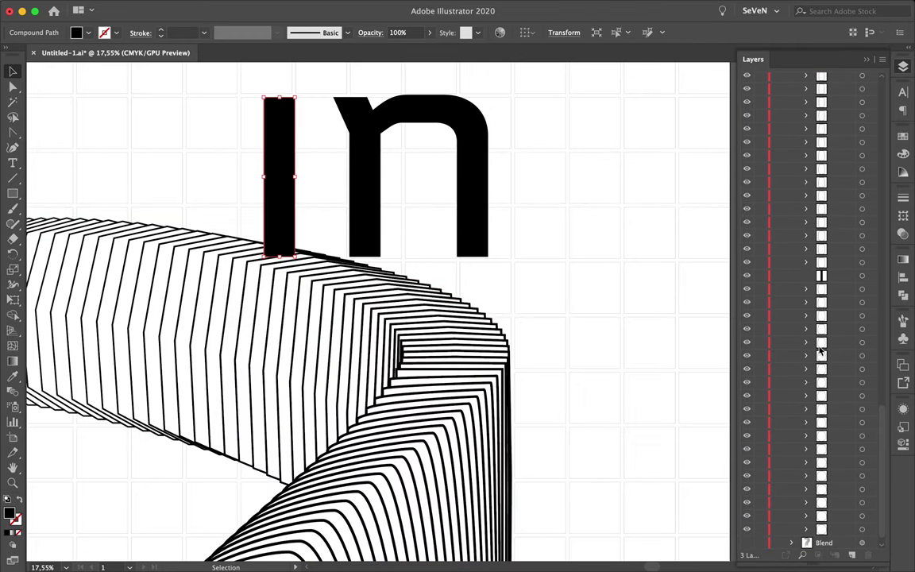
pyautogui.moveTo(800, 417)
pyautogui.mouseDown()
pyautogui.moveTo(843, 421)
pyautogui.moveTo(818, 364)
pyautogui.mouseUp()
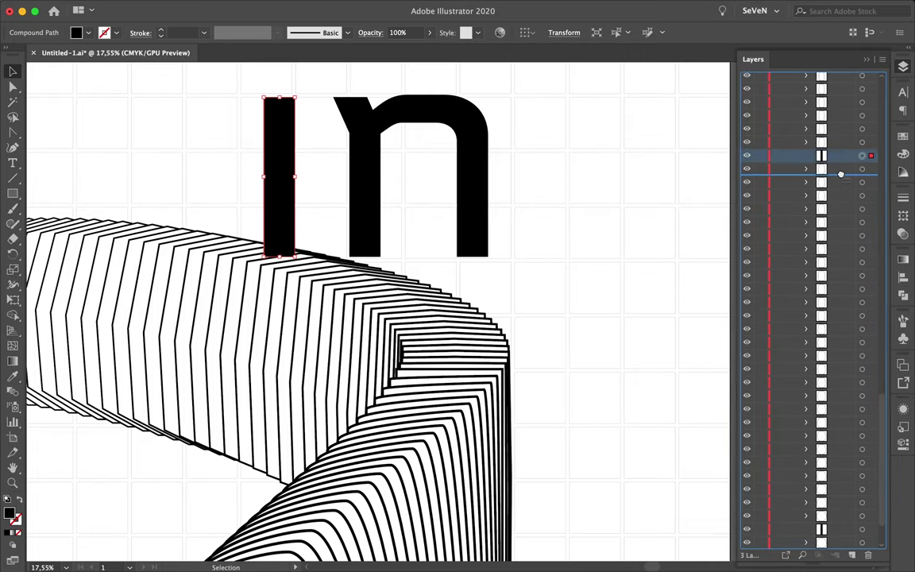
# Place F and O as an FO row under IN and adjust their stacking.
pyautogui.scroll(-5, 631, 217)
pyautogui.moveTo(238, 349); pyautogui.dragTo(361, 441)
pyautogui.moveTo(364, 370)
pyautogui.mouseDown()
pyautogui.moveTo(567, 240)
pyautogui.moveTo(554, 262)
pyautogui.moveTo(586, 262)
pyautogui.mouseUp()
pyautogui.scroll(4, 568, 241)
pyautogui.moveTo(333, 286); pyautogui.dragTo(326, 286)
pyautogui.moveTo(834, 286)
pyautogui.mouseDown()
pyautogui.moveTo(833, 547)
pyautogui.moveTo(824, 367)
pyautogui.mouseUp()
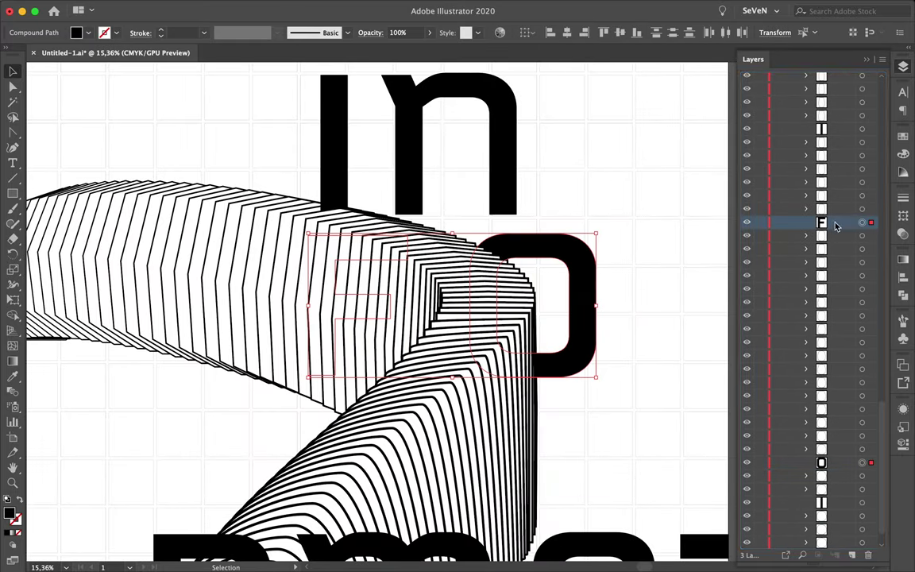
pyautogui.doubleClick(591, 293)
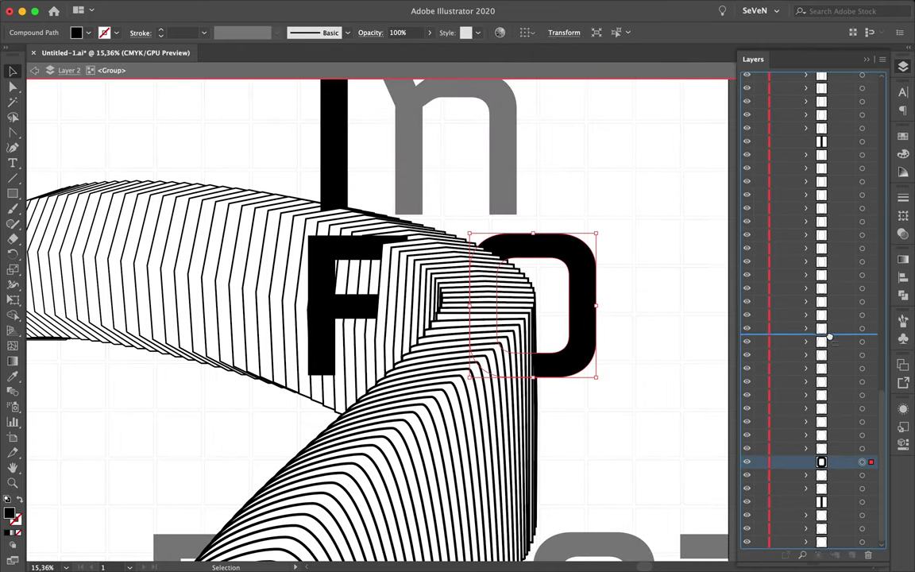
pyautogui.scroll(-5, 637, 230)
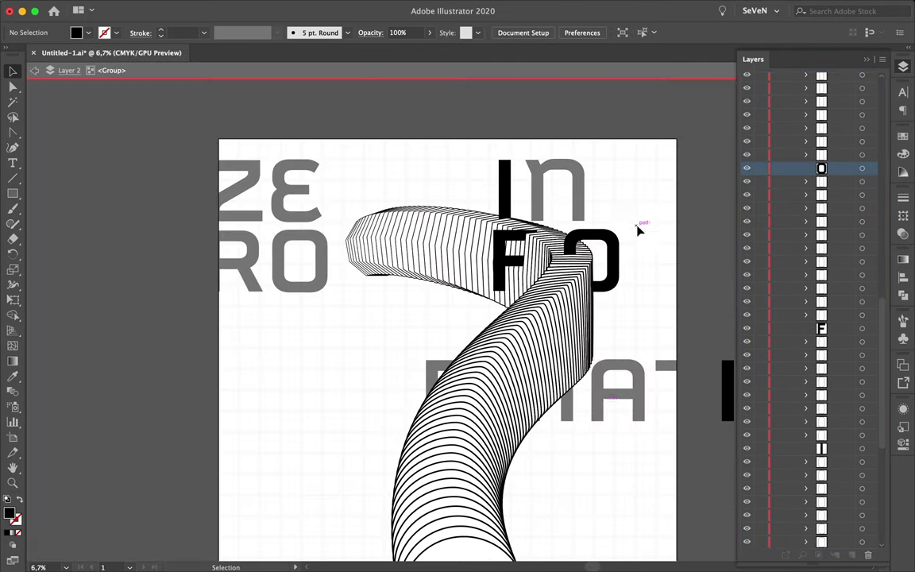
pyautogui.press('Escape')
# Set the RM row below FO, with R behind the tube and m in front.
pyautogui.moveTo(540, 337); pyautogui.dragTo(540, 338)
pyautogui.scroll(5, 540, 338)
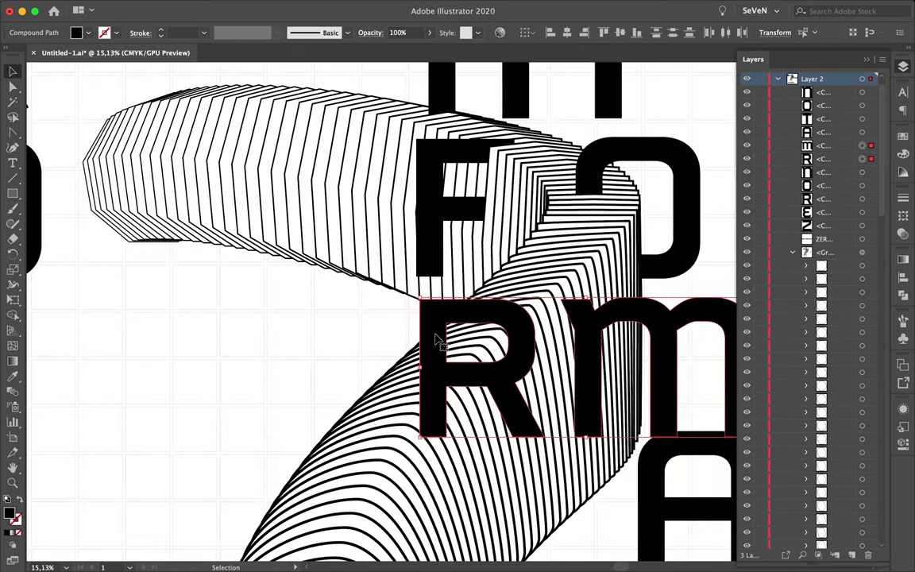
pyautogui.hscroll(3, 476, 325)
pyautogui.hotkey('ctrl', 'shift', 'a')
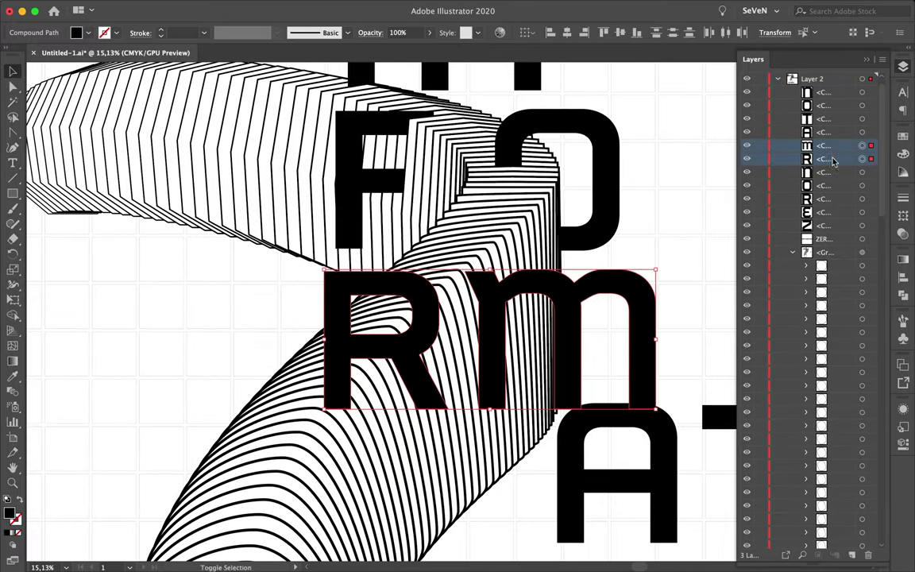
pyautogui.moveTo(855, 548); pyautogui.dragTo(838, 301)
pyautogui.moveTo(829, 168); pyautogui.dragTo(839, 109)
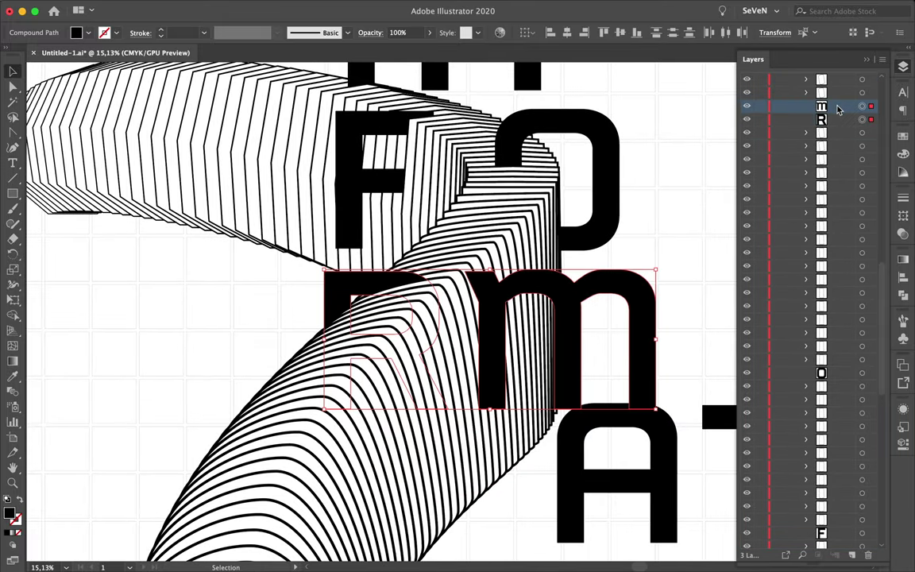
# Duplicate a letter off to the right and adjust the A for the ATI row.
pyautogui.doubleClick(578, 297)
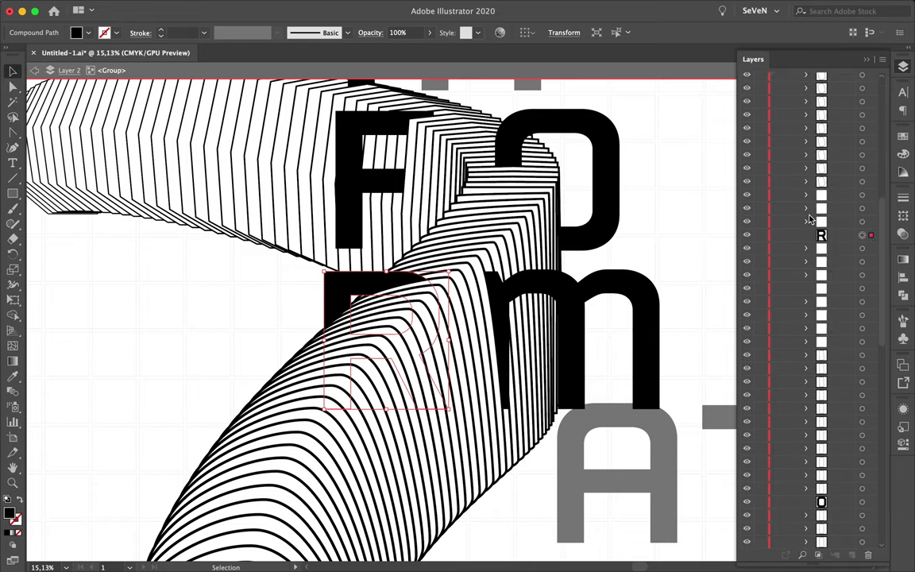
pyautogui.scroll(-5, 476, 277)
pyautogui.scroll(-3, 476, 278)
pyautogui.moveTo(551, 169); pyautogui.dragTo(635, 133)
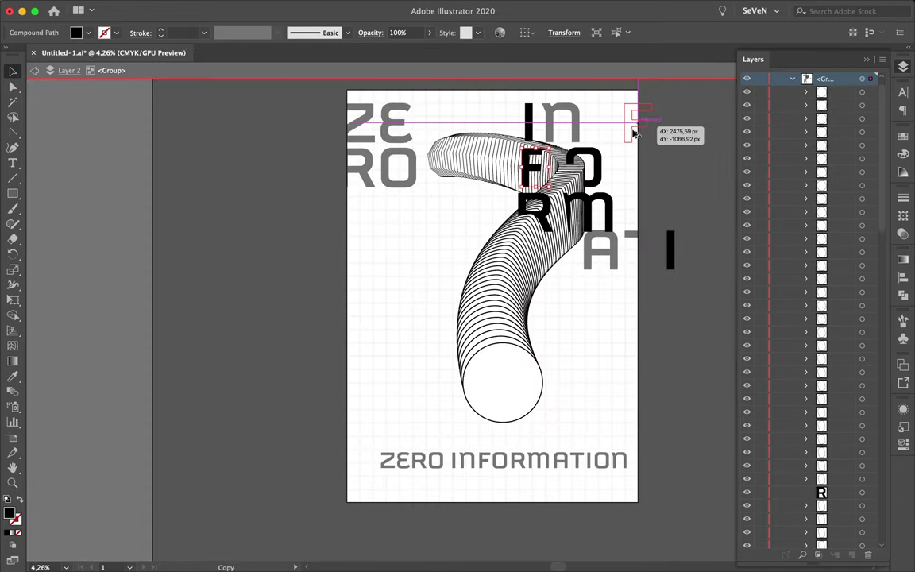
pyautogui.moveTo(656, 173); pyautogui.dragTo(647, 172)
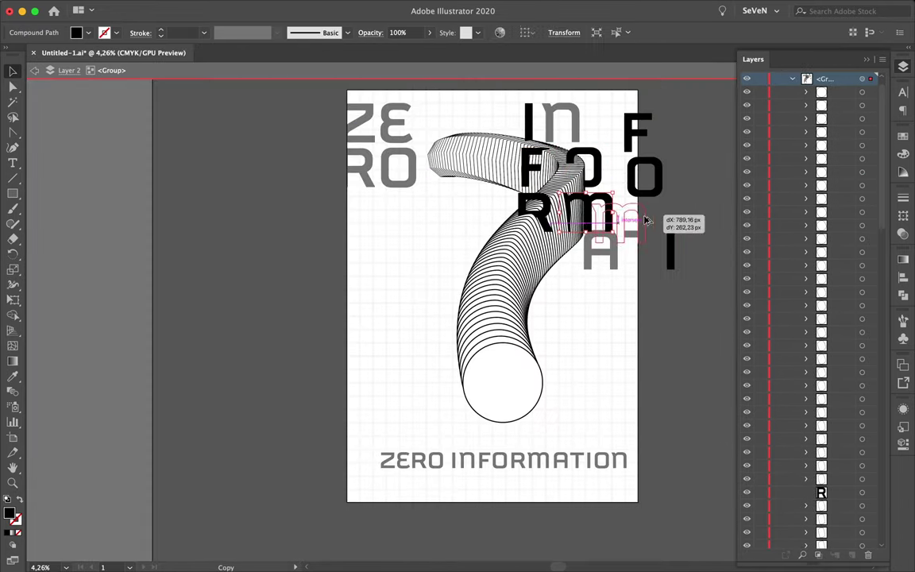
pyautogui.doubleClick(601, 253)
pyautogui.press('Escape')
# Check the letters in Outline view, then paste ATIO as a row below RM.
pyautogui.scroll(2, 573, 282)
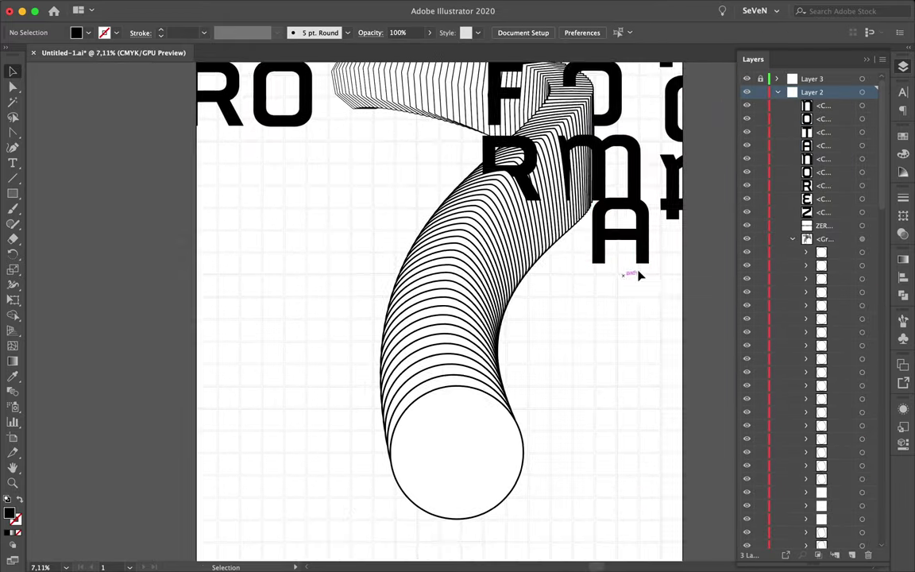
pyautogui.hotkey('ctrl', 'y')
pyautogui.click(655, 264)
pyautogui.click(547, 306)
pyautogui.hotkey('ctrl', 'y')
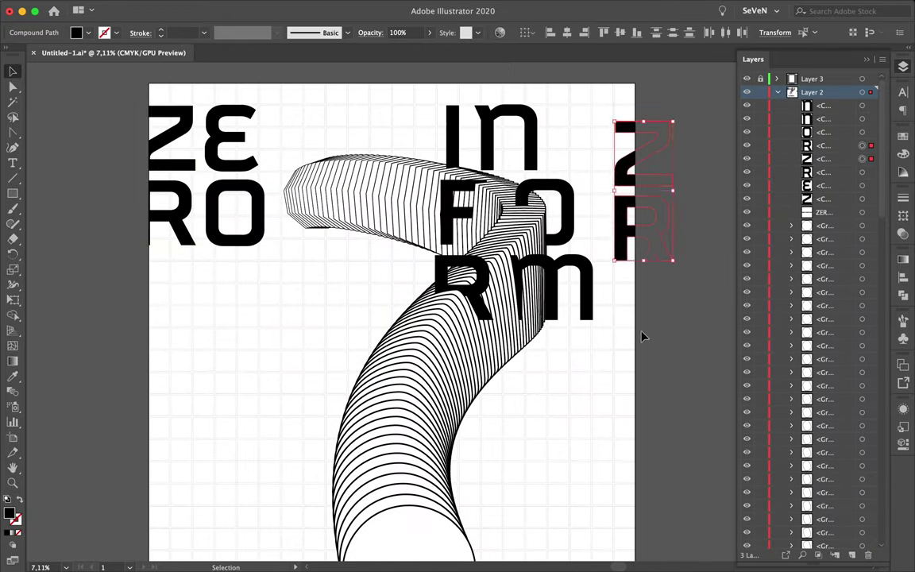
pyautogui.hotkey('ctrl', 'v')
pyautogui.moveTo(553, 356); pyautogui.dragTo(546, 357)
pyautogui.click(558, 448)
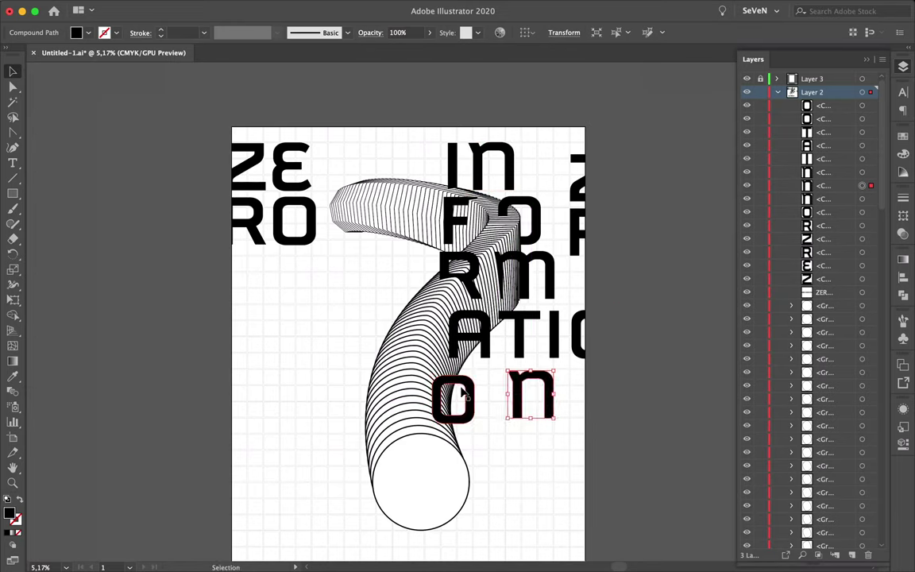
# Position the o glyph in the bottom row and select the O of ZERO.
pyautogui.click(463, 391)
pyautogui.scroll(3, 472, 383)
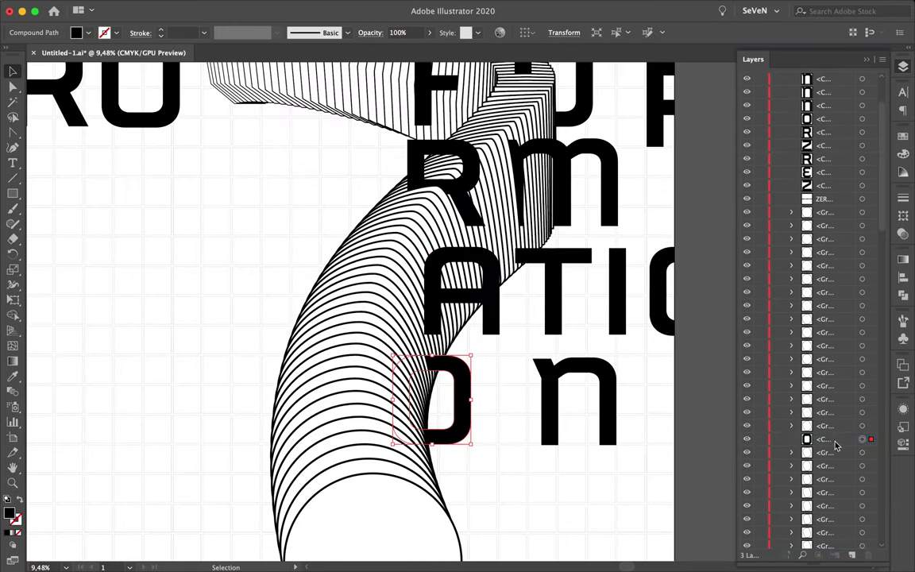
pyautogui.click(583, 406)
pyautogui.scroll(3, 556, 403)
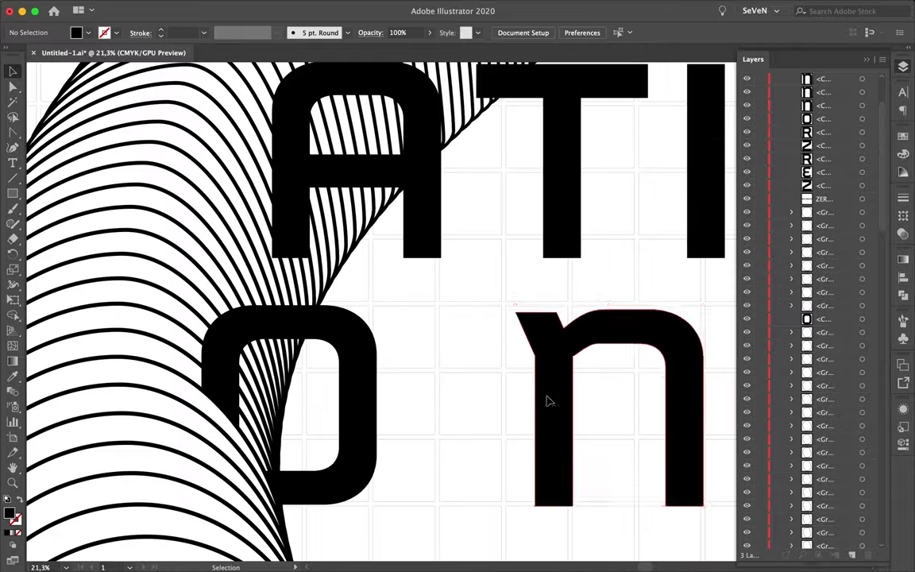
pyautogui.click(597, 359)
pyautogui.scroll(-5, 597, 359)
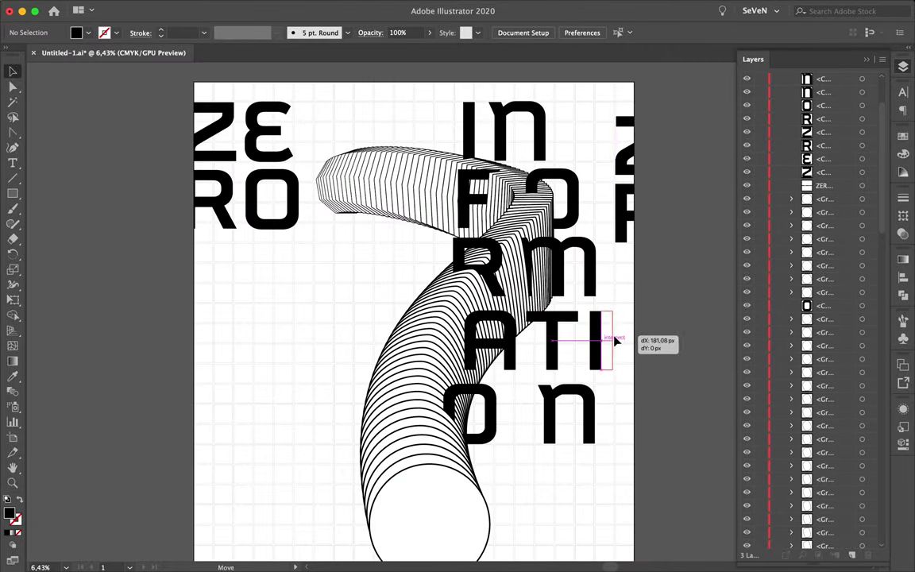
pyautogui.click(293, 196)
pyautogui.click(902, 136)
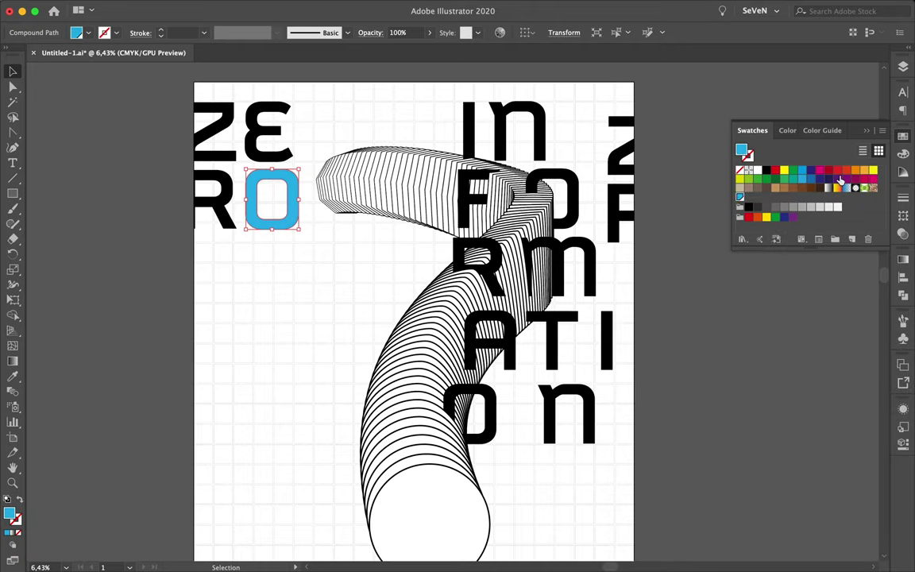
# Nudge the n into the bottom row and shift the FO-row O to the right.
pyautogui.scroll(2, 585, 303)
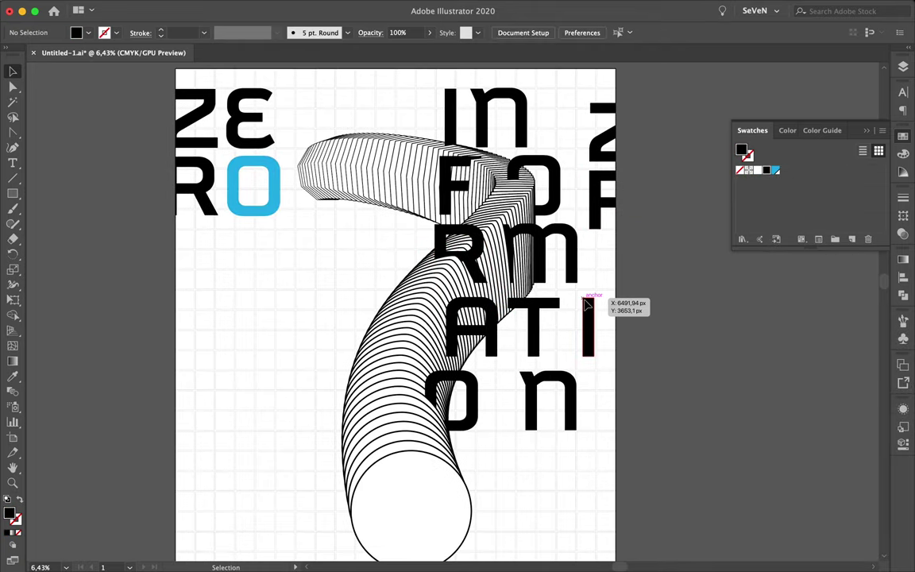
pyautogui.moveTo(562, 385); pyautogui.dragTo(562, 385)
pyautogui.moveTo(546, 201); pyautogui.dragTo(562, 201)
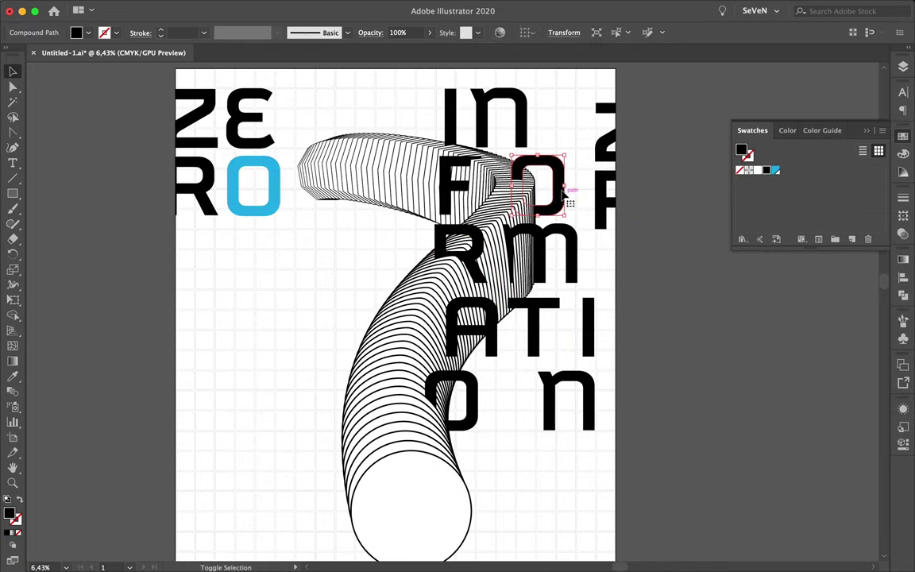
pyautogui.scroll(-5, 561, 135)
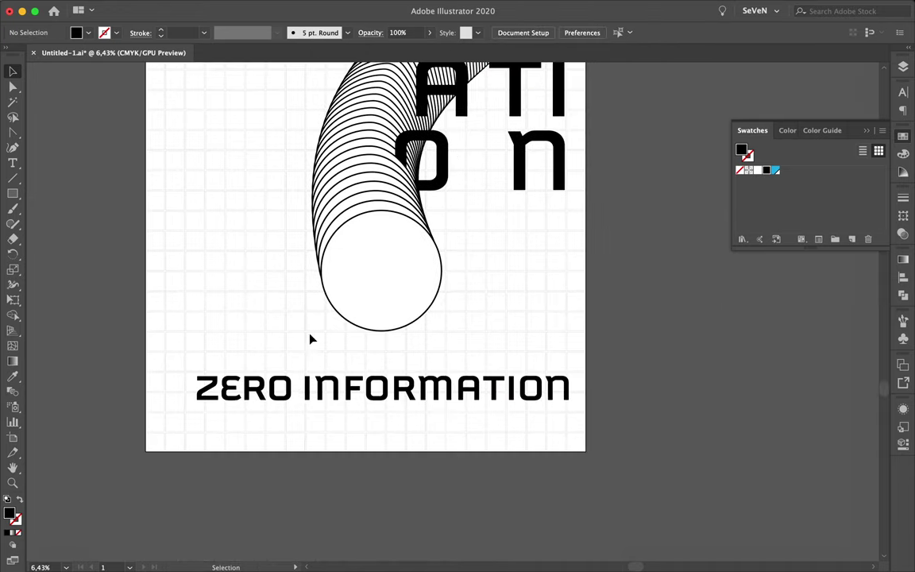
# Retype the bottom text as 17 and set its font style to Thin.
pyautogui.moveTo(143, 384); pyautogui.dragTo(294, 383)
pyautogui.write('17')
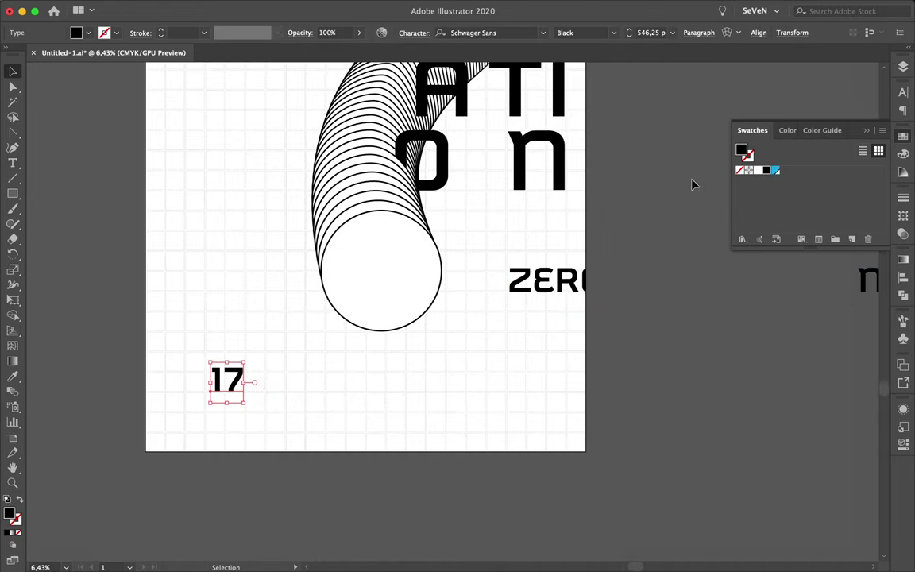
pyautogui.press('Escape')
pyautogui.click(903, 67)
pyautogui.click(903, 92)
pyautogui.click(857, 121)
pyautogui.click(762, 136)
pyautogui.scroll(3, 194, 351)
pyautogui.scroll(3, 190, 300)
# Enlarge the 17, flatten it into outlines, and adjust the 7's top-left corner.
pyautogui.moveTo(191, 303); pyautogui.dragTo(196, 232)
pyautogui.click(156, 6)
pyautogui.click(164, 218)
pyautogui.press('Return')
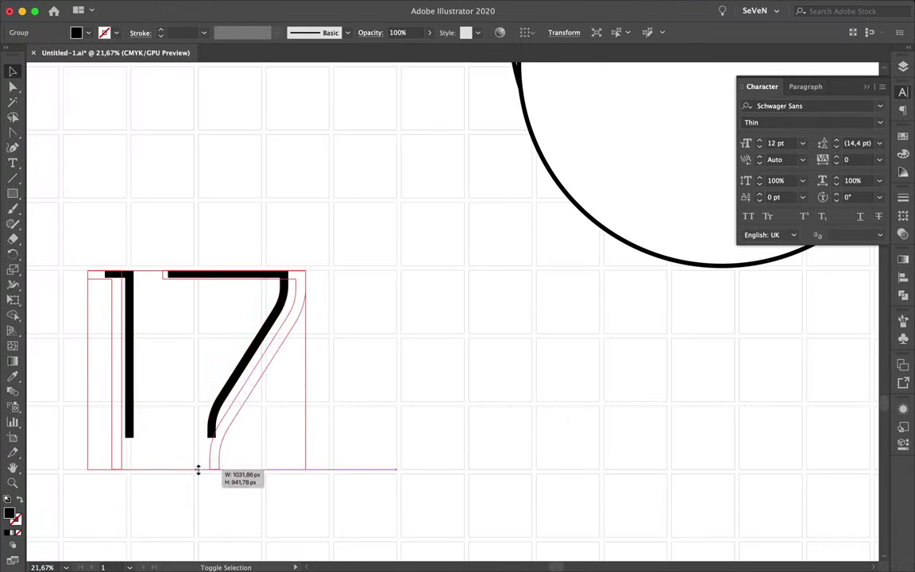
pyautogui.click(255, 395)
pyautogui.press('a')
pyautogui.moveTo(139, 250); pyautogui.dragTo(171, 304)
pyautogui.press('v')
pyautogui.click(229, 343)
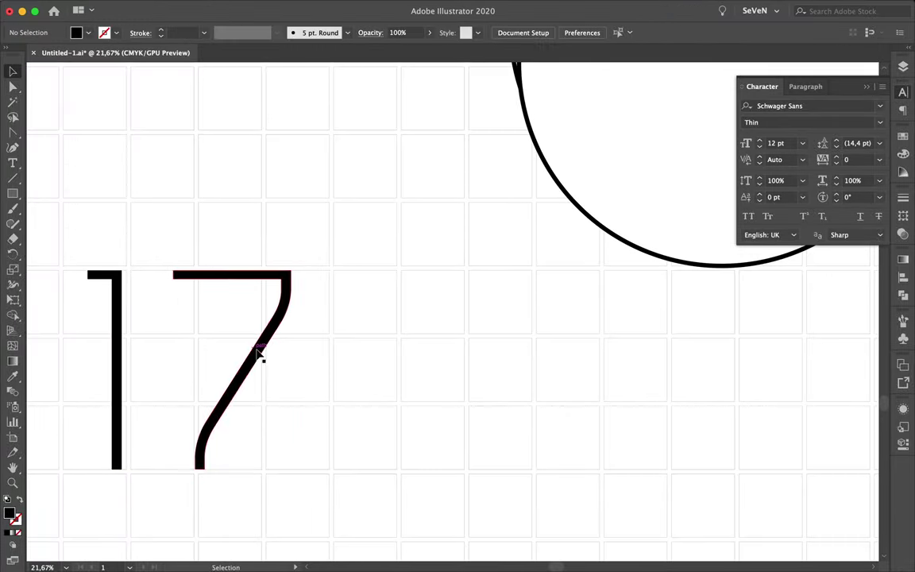
# Isolate the 17 group, then exit isolation with the 17 still selected.
pyautogui.doubleClick(239, 355)
pyautogui.press('Escape')
pyautogui.scroll(-5, 286, 364)
pyautogui.scroll(2, 324, 196)
pyautogui.scroll(-2, 323, 197)
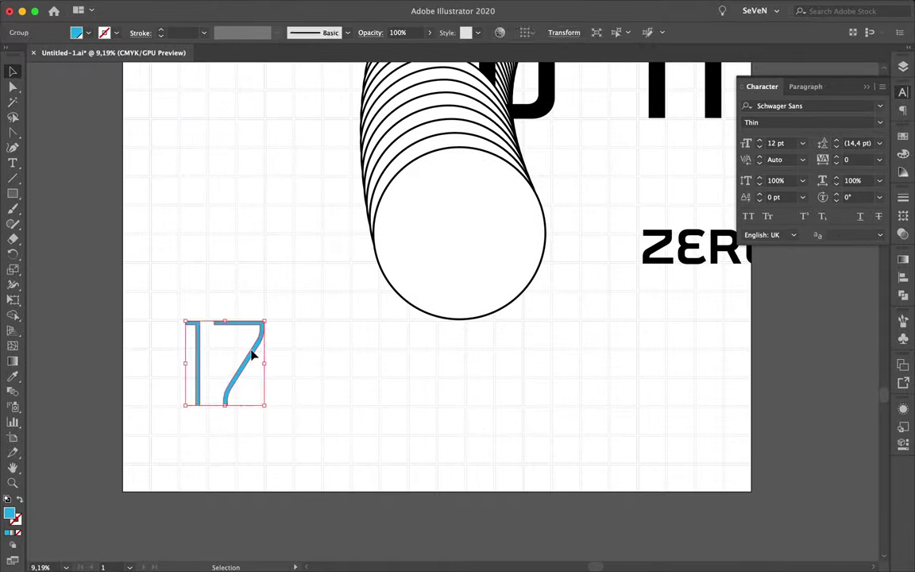
pyautogui.scroll(2, 251, 354)
# Add thin APRIL text, scale it, and lay it across the 17.
pyautogui.click(287, 365)
pyautogui.moveTo(268, 377); pyautogui.dragTo(240, 368)
pyautogui.scroll(3, 240, 367)
pyautogui.moveTo(218, 333); pyautogui.dragTo(215, 338)
pyautogui.click(292, 378)
pyautogui.click(157, 7)
pyautogui.click(311, 378)
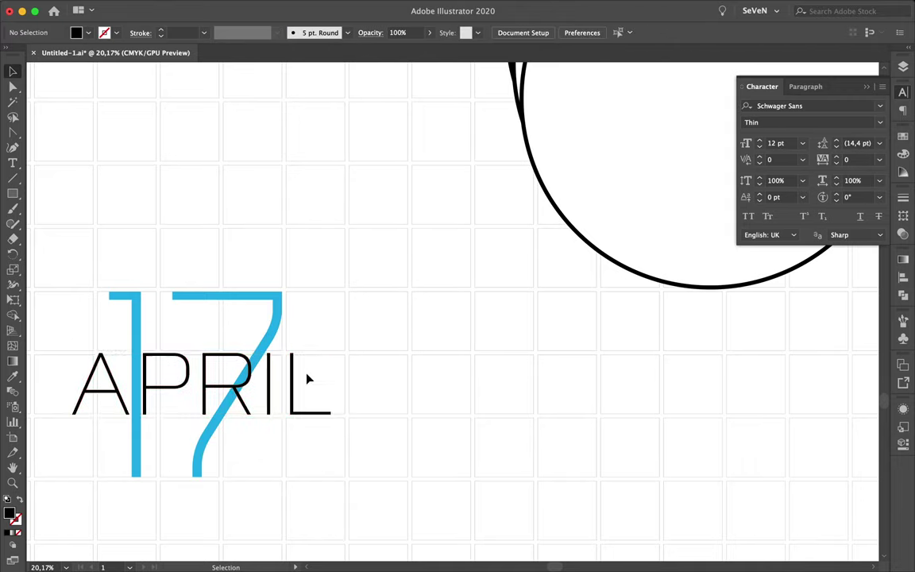
pyautogui.scroll(3, 310, 378)
pyautogui.moveTo(300, 378); pyautogui.dragTo(168, 337)
# Select APRIL and the 17 together as one date tag.
pyautogui.scroll(-3, 206, 336)
pyautogui.click(206, 336)
pyautogui.scroll(-2, 207, 337)
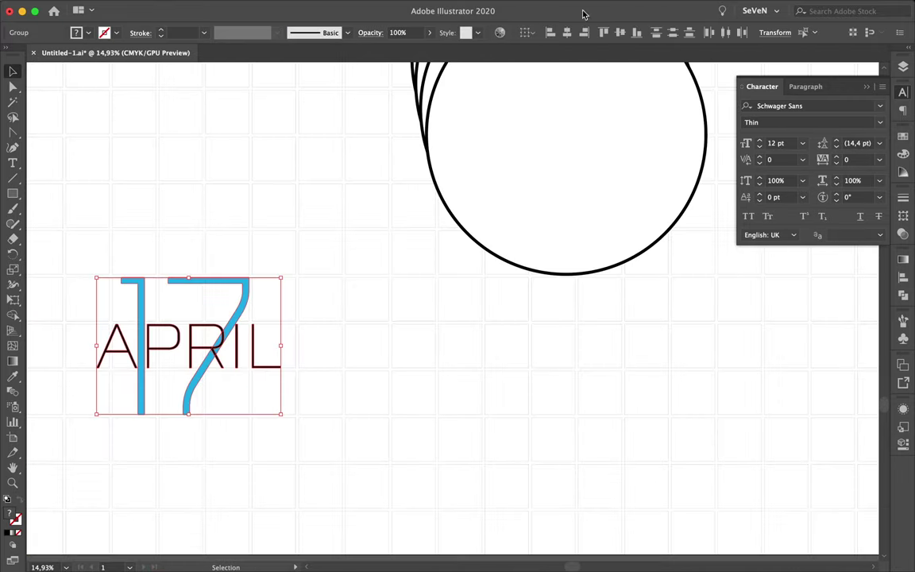
pyautogui.scroll(-2, 336, 340)
pyautogui.click(337, 341)
# Enlarge the #473 text, fill it light grey, and move it up into the artboard.
pyautogui.doubleClick(389, 452)
pyautogui.write('#473')
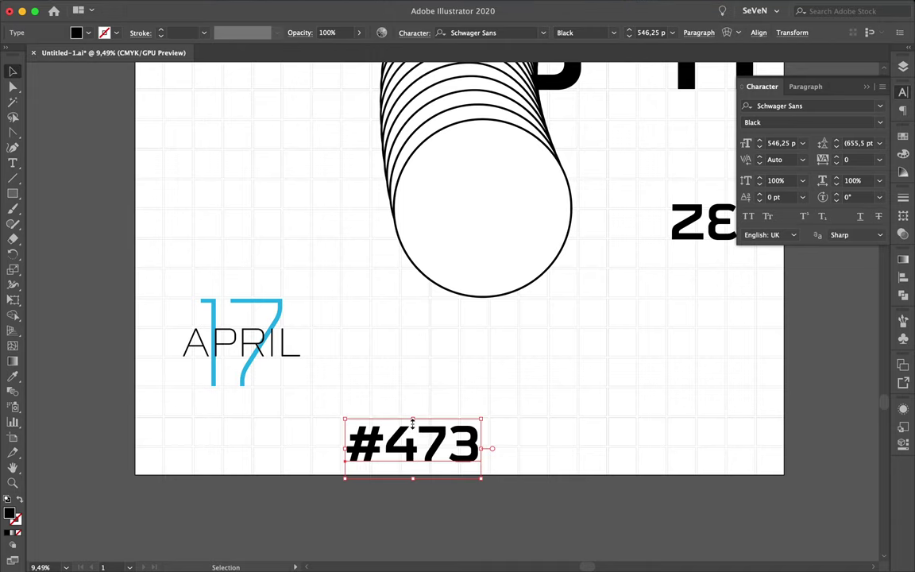
pyautogui.write('473')
pyautogui.moveTo(412, 419); pyautogui.dragTo(412, 358)
pyautogui.doubleClick(8, 512)
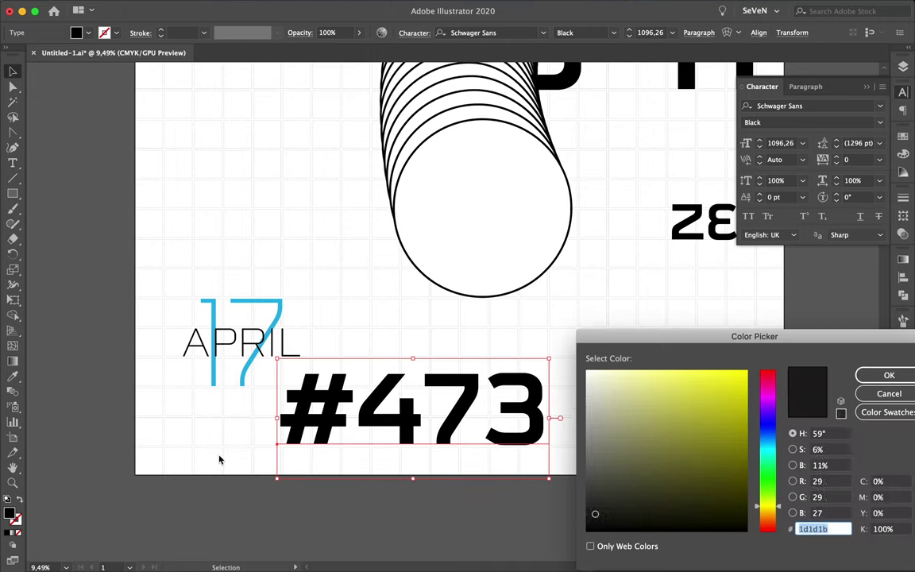
pyautogui.click(886, 373)
pyautogui.click(608, 551)
pyautogui.click(335, 459)
pyautogui.moveTo(335, 459); pyautogui.dragTo(335, 425)
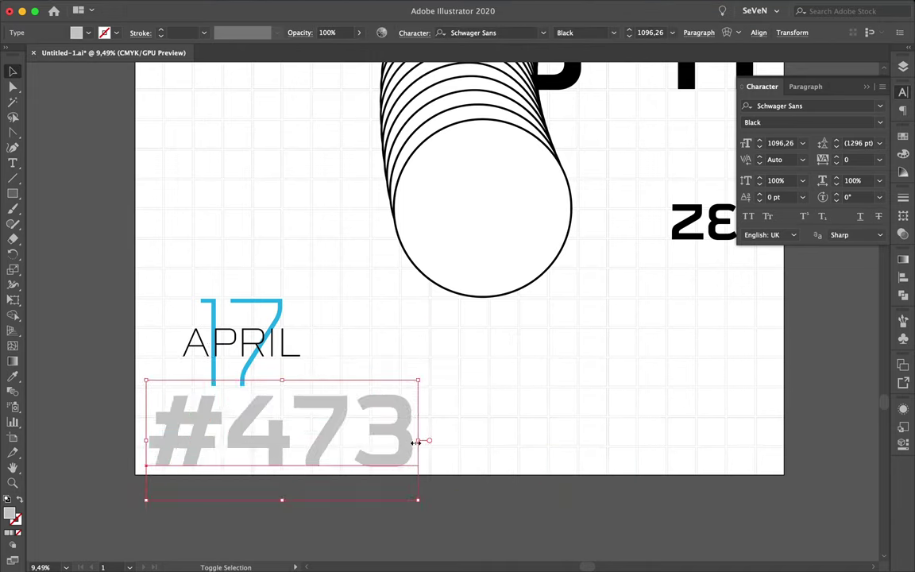
# Convert #473 to outlines, scale it up about twice, and tighten its spacing.
pyautogui.hotkey('ctrl', 'shift', 'o')
pyautogui.moveTo(503, 373); pyautogui.dragTo(274, 366)
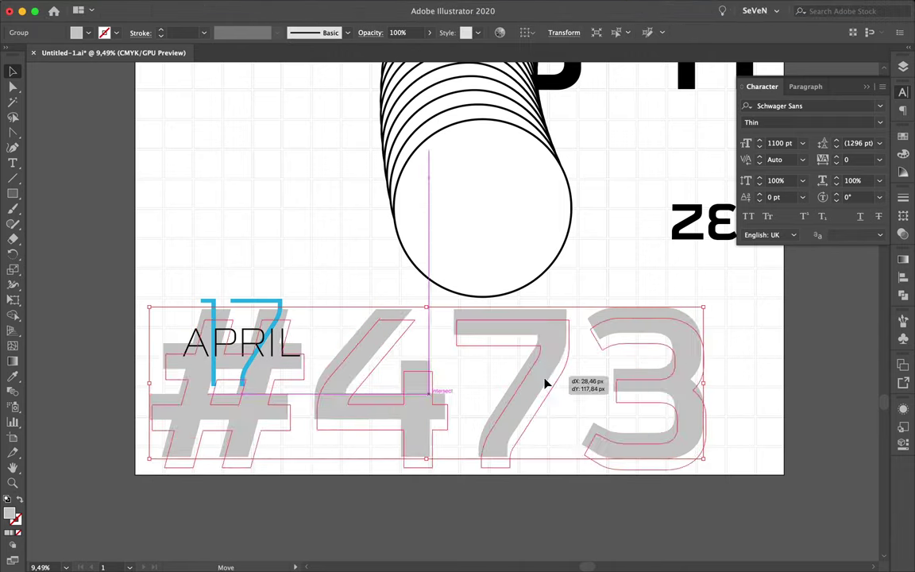
pyautogui.moveTo(528, 509); pyautogui.dragTo(530, 517)
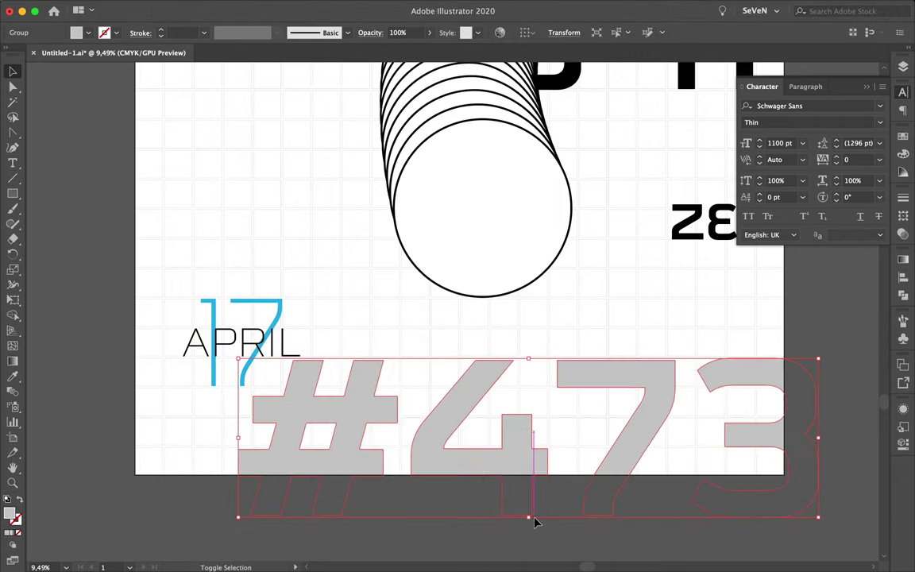
pyautogui.scroll(-2, 487, 280)
pyautogui.scroll(2, 487, 280)
pyautogui.click(836, 163)
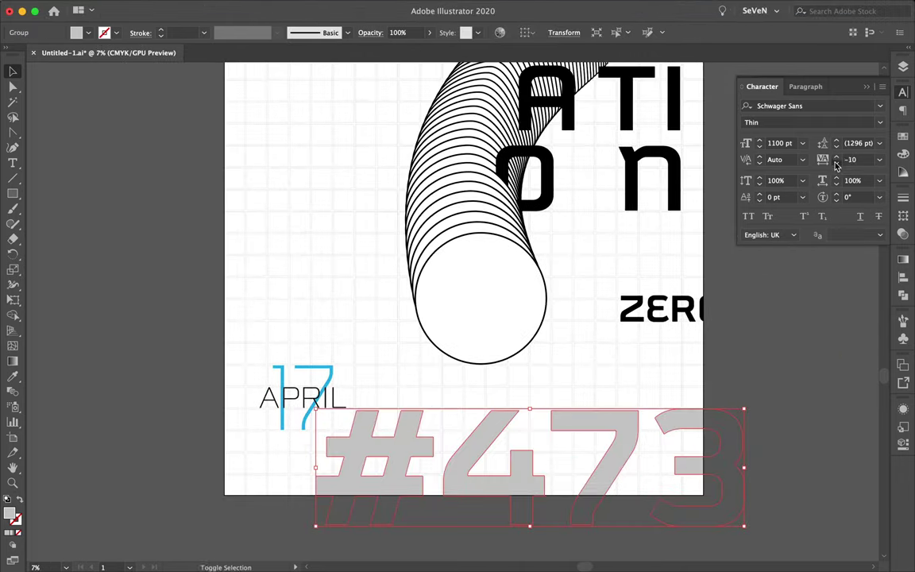
# Delete the #473 group and start a new text line right of APRIL.
pyautogui.press('Delete')
pyautogui.press('t')
pyautogui.click(353, 456)
# Enter the name line, shrink it to 90 pt, and move it below APRIL.
pyautogui.write('SE')
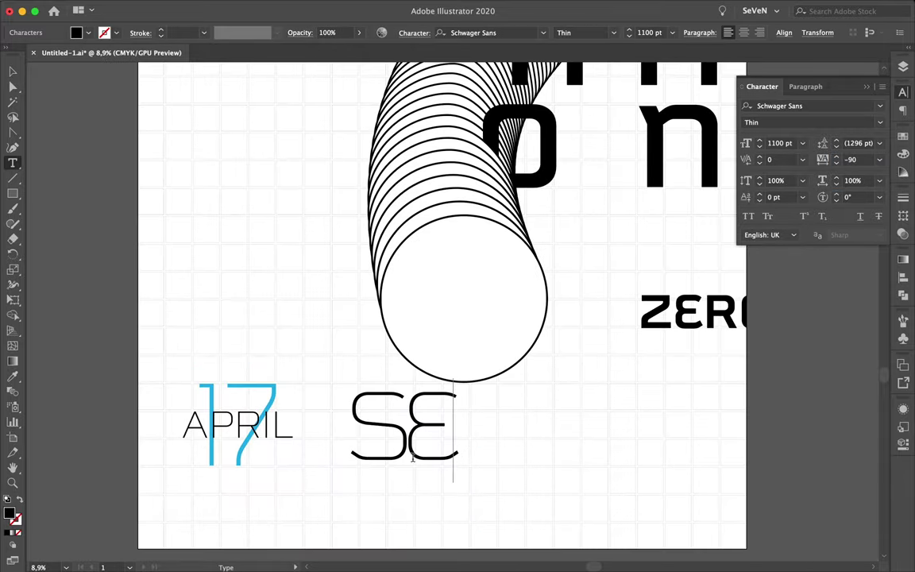
pyautogui.write('anepa')
pyautogui.press('Escape')
pyautogui.click(759, 146)
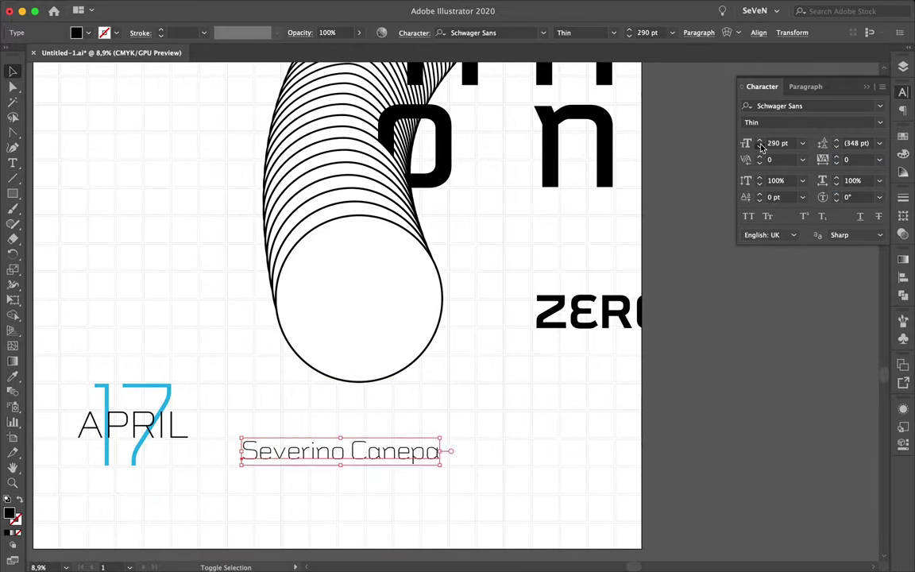
pyautogui.scroll(-2, 577, 352)
pyautogui.moveTo(286, 372); pyautogui.dragTo(129, 399)
pyautogui.click(759, 163)
pyautogui.click(582, 308)
# Add a letter to the name and widen its tracking to 432.
pyautogui.doubleClick(119, 397)
pyautogui.click(761, 160)
pyautogui.click(578, 309)
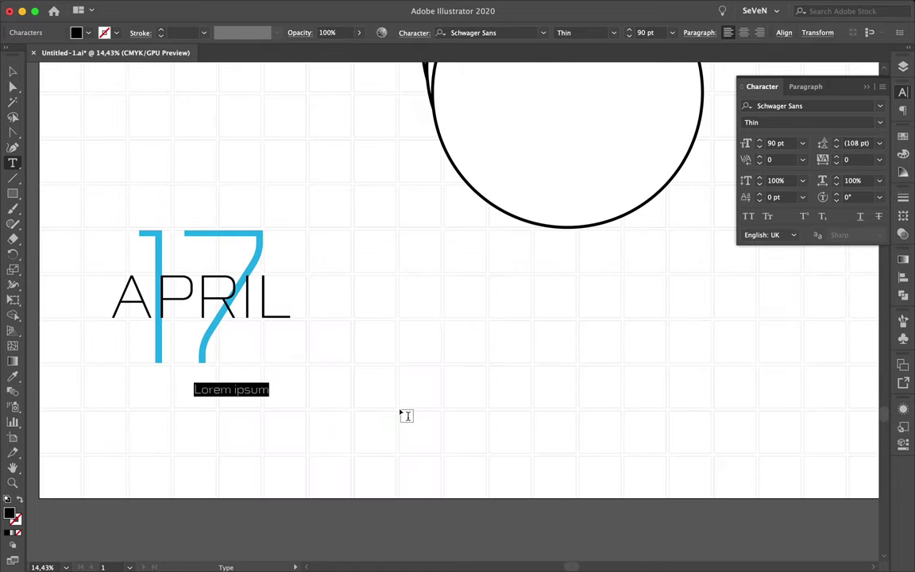
pyautogui.write('a')
pyautogui.press('Escape')
pyautogui.click(759, 160)
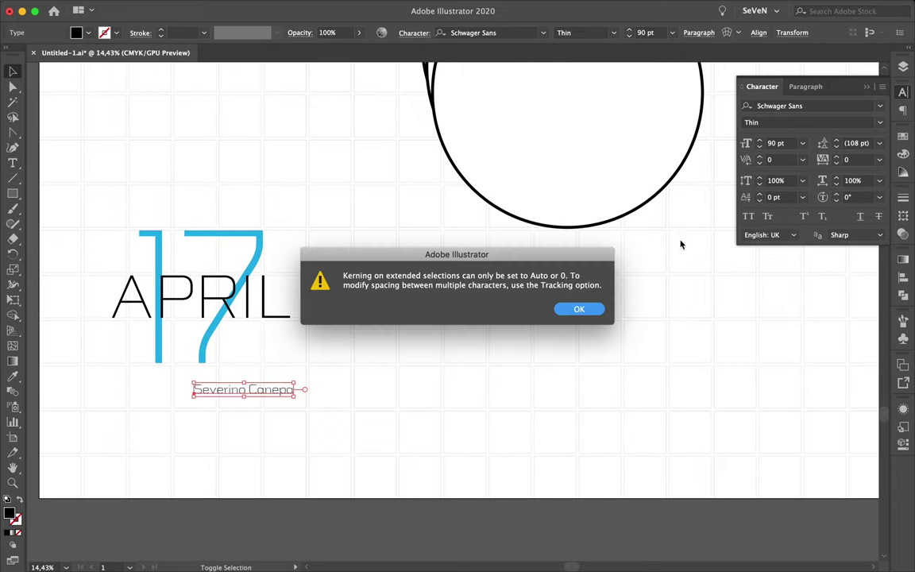
pyautogui.press('Return')
pyautogui.click(836, 156)
# Shift the name about 100 px left under APRIL and reposition the APRIL 17 group.
pyautogui.moveTo(340, 397); pyautogui.dragTo(258, 397)
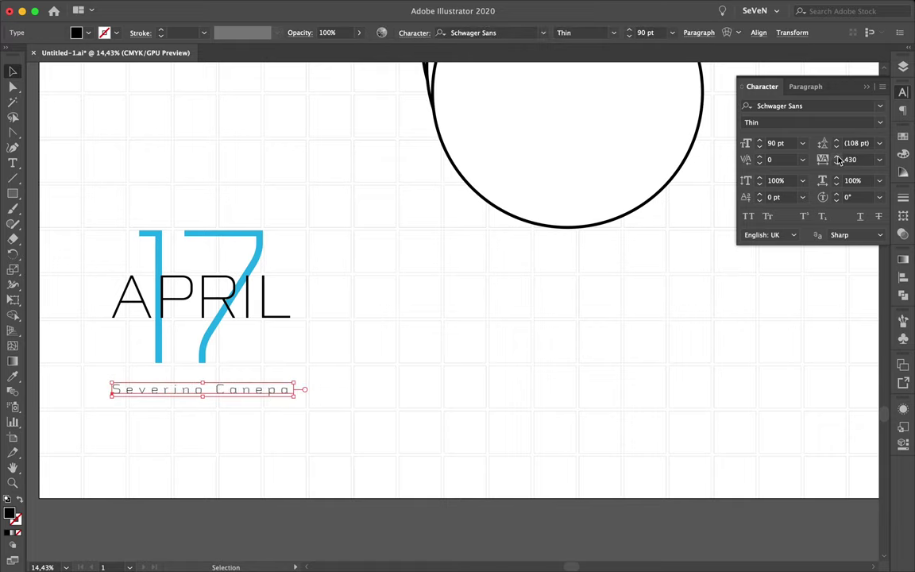
pyautogui.click(488, 336)
pyautogui.moveTo(265, 410); pyautogui.dragTo(265, 410)
pyautogui.scroll(-2, 351, 355)
pyautogui.moveTo(293, 359); pyautogui.dragTo(286, 367)
pyautogui.scroll(2, 286, 380)
pyautogui.scroll(4, 285, 385)
pyautogui.scroll(-1, 285, 384)
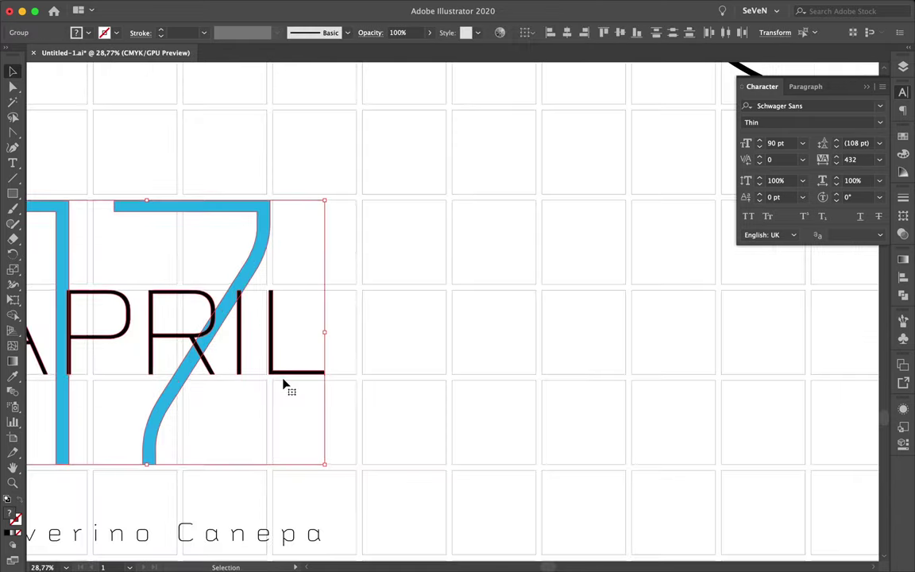
pyautogui.scroll(-3, 435, 466)
pyautogui.scroll(-3, 508, 488)
pyautogui.click(600, 194)
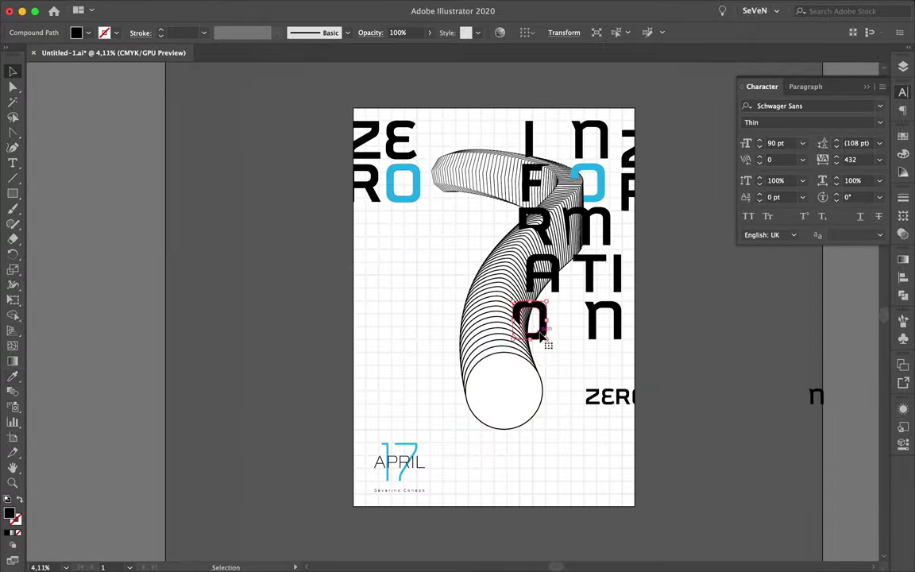
# Draw a small cyan rectangle dash and move it into place on the poster.
pyautogui.press('m')
pyautogui.scroll(5, 379, 223)
pyautogui.moveTo(194, 134); pyautogui.dragTo(200, 157)
pyautogui.scroll(2, 198, 145)
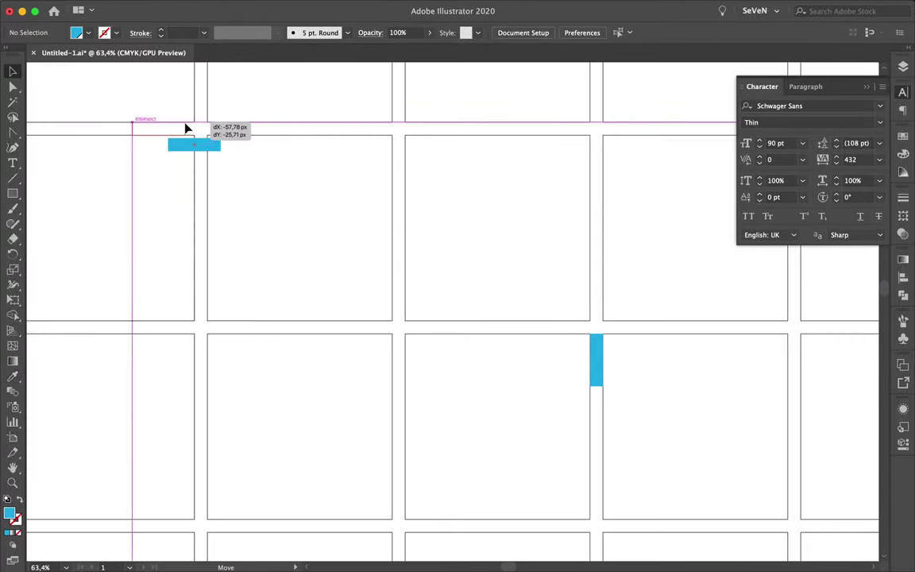
pyautogui.scroll(-2, 231, 146)
pyautogui.scroll(-1, 185, 343)
pyautogui.scroll(1, 143, 375)
pyautogui.moveTo(143, 375); pyautogui.dragTo(491, 508)
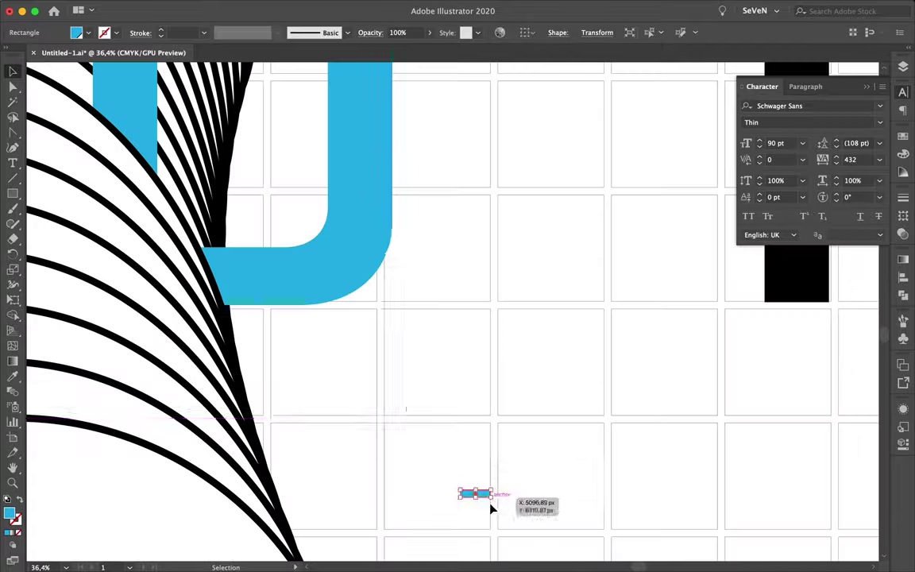
# Move another cyan dash to a new spot around the lettering.
pyautogui.scroll(-1, 491, 508)
pyautogui.scroll(-1, 409, 429)
pyautogui.scroll(-3, 387, 404)
pyautogui.scroll(5, 378, 179)
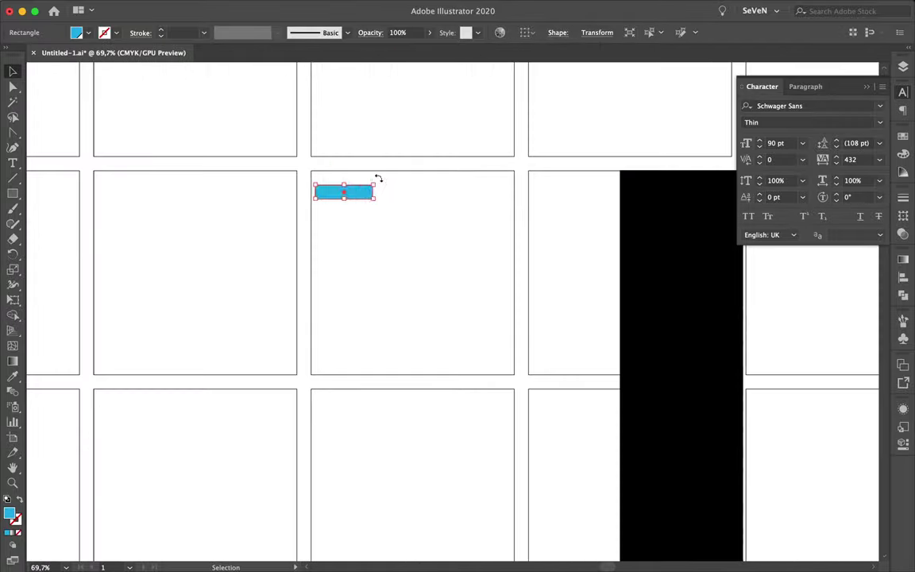
pyautogui.scroll(-3, 304, 145)
pyautogui.scroll(3, 240, 266)
pyautogui.scroll(-3, 233, 339)
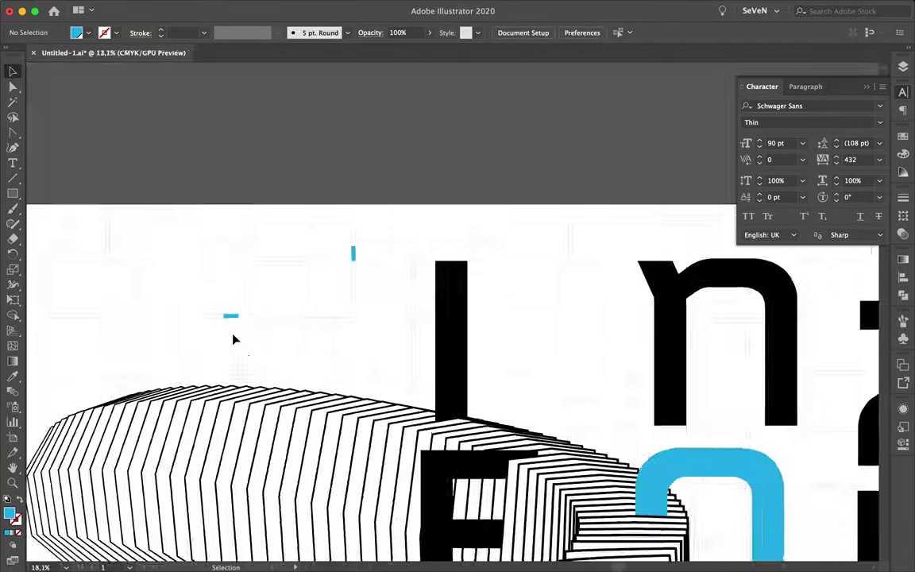
pyautogui.scroll(-2, 346, 333)
pyautogui.moveTo(304, 144); pyautogui.dragTo(346, 333)
pyautogui.scroll(3, 345, 333)
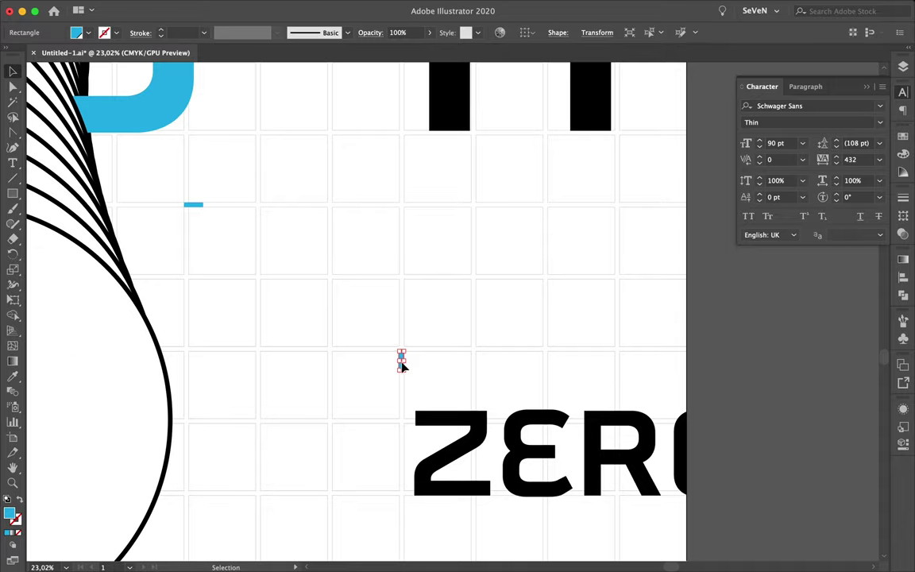
pyautogui.scroll(3, 401, 364)
pyautogui.scroll(-4, 377, 436)
pyautogui.scroll(4, 323, 361)
# Raise the arc's top anchor and give it a cyan dashed stroke with 45 px dashes.
pyautogui.press('a')
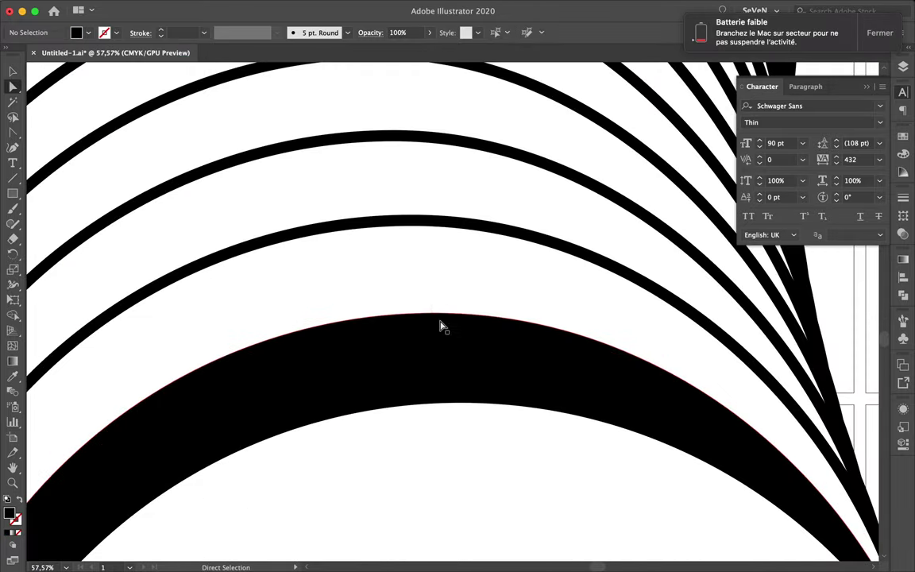
pyautogui.moveTo(441, 323); pyautogui.dragTo(433, 316)
pyautogui.press('v')
pyautogui.click(776, 172)
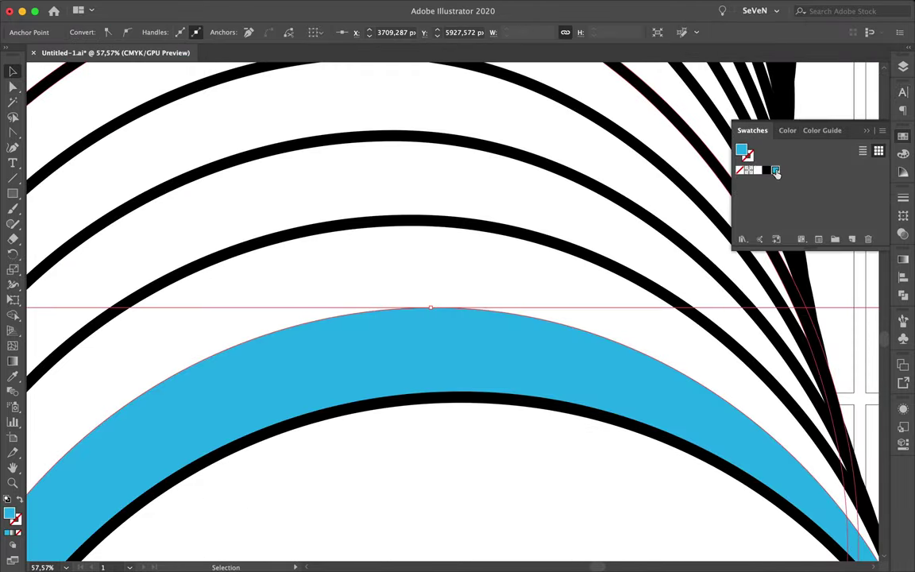
pyautogui.hotkey('shift', 'x')
pyautogui.click(744, 284)
pyautogui.write('45')
pyautogui.press('Return')
pyautogui.press('super+0')
# Shift another tube ring straight up and select the name text.
pyautogui.moveTo(460, 300); pyautogui.dragTo(615, 216)
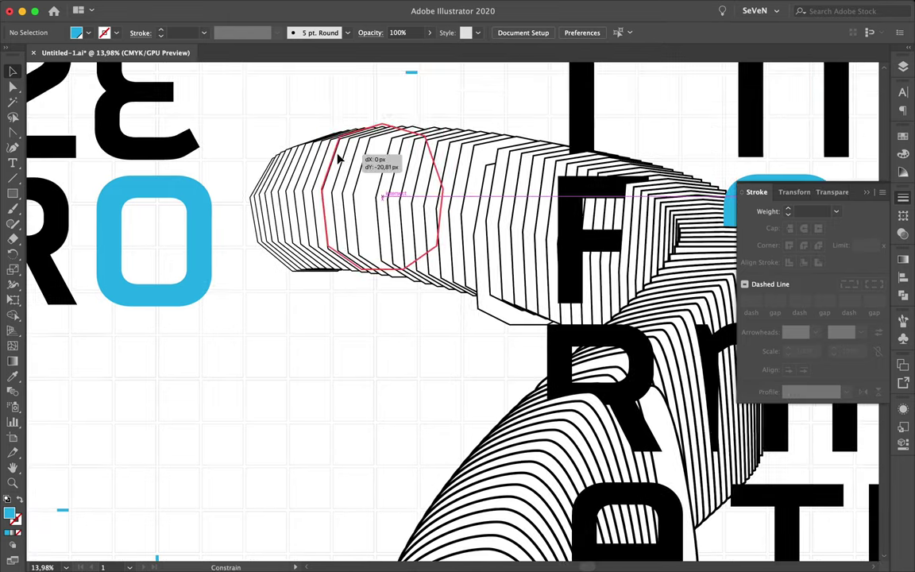
pyautogui.hscroll(2, 286, 250)
pyautogui.scroll(-3, 409, 240)
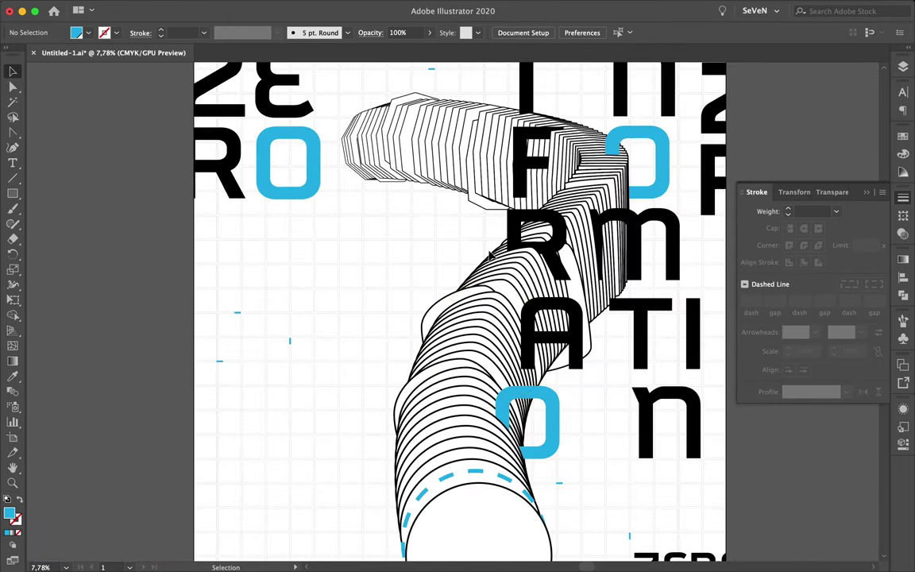
pyautogui.click(457, 431)
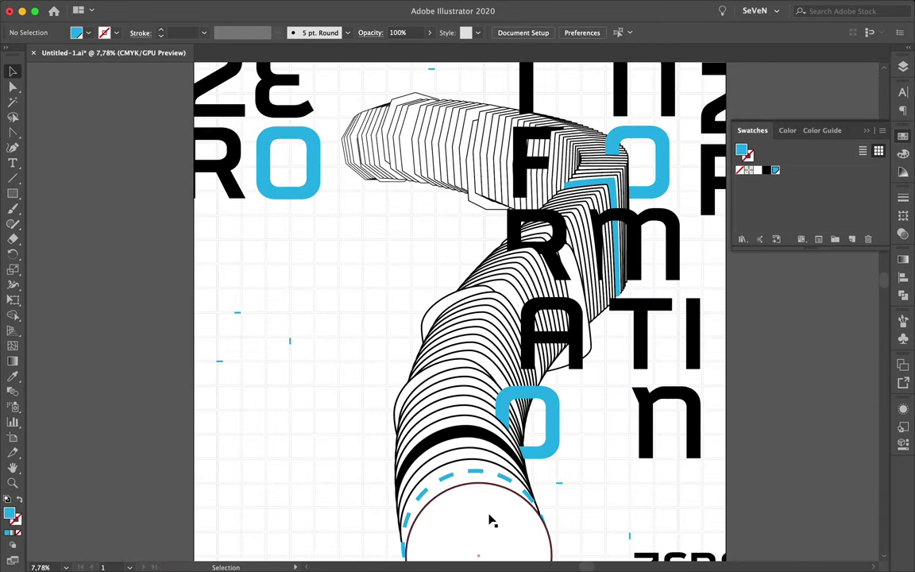
pyautogui.scroll(-3, 410, 259)
pyautogui.click(411, 259)
pyautogui.scroll(3, 410, 258)
pyautogui.scroll(2, 410, 259)
pyautogui.click(499, 442)
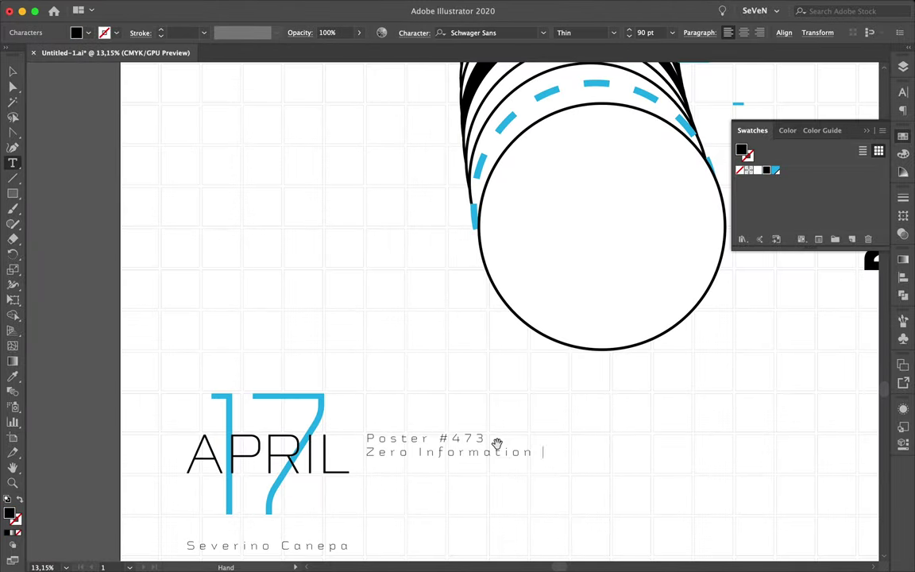
# Restyle the three-line caption beside APRIL in Bold.
pyautogui.press('Escape')
pyautogui.click(419, 455)
pyautogui.hotkey('ctrl', 't')
pyautogui.click(567, 452)
pyautogui.click(418, 454)
pyautogui.click(569, 427)
# Draw a black bar along the poster's top edge.
pyautogui.scroll(-3, 570, 426)
pyautogui.click(661, 6)
pyautogui.moveTo(435, 129); pyautogui.dragTo(433, 127)
pyautogui.scroll(-1, 570, 516)
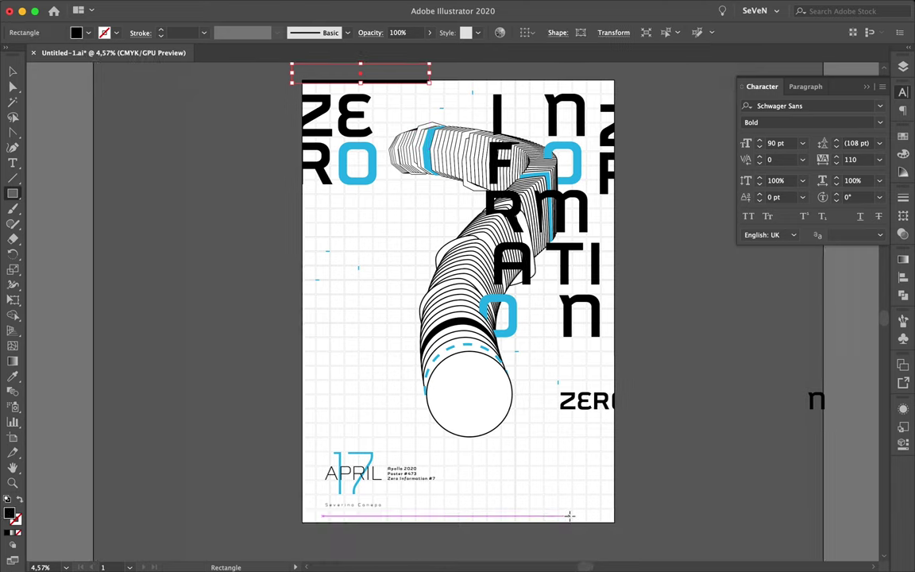
# Draw a large circle at the lower right and give it a blue 240 px stroke.
pyautogui.moveTo(11, 200); pyautogui.dragTo(47, 208)
pyautogui.moveTo(446, 410); pyautogui.dragTo(585, 548)
pyautogui.press('i')
pyautogui.click(468, 347)
pyautogui.hotkey('ctrl', 'F10')
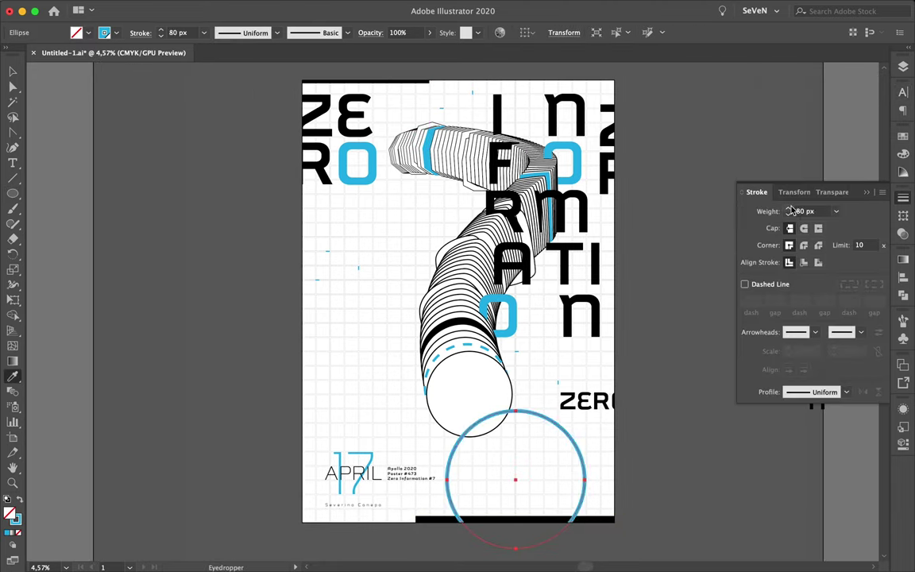
pyautogui.write('240')
# Select the blue ring and make Layer 2 the active layer.
pyautogui.click(902, 67)
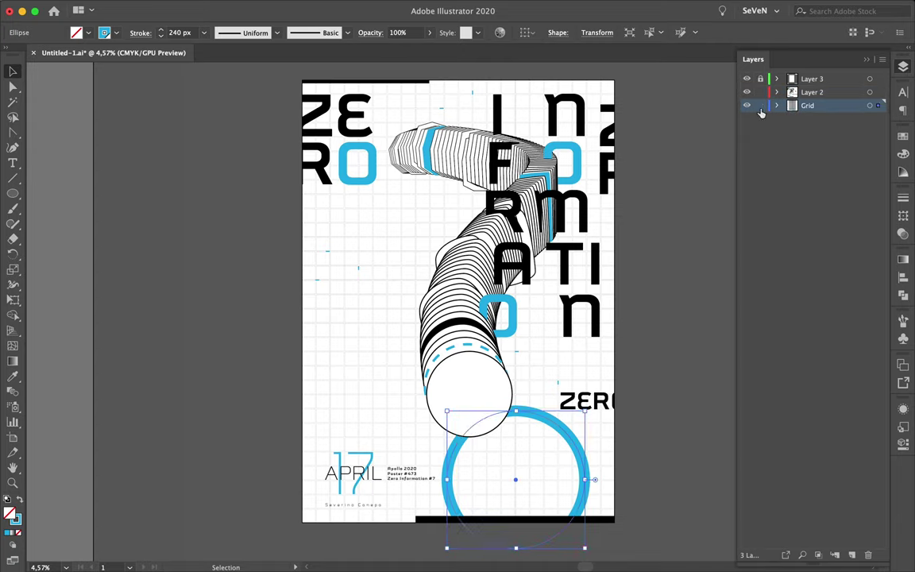
pyautogui.click(579, 450)
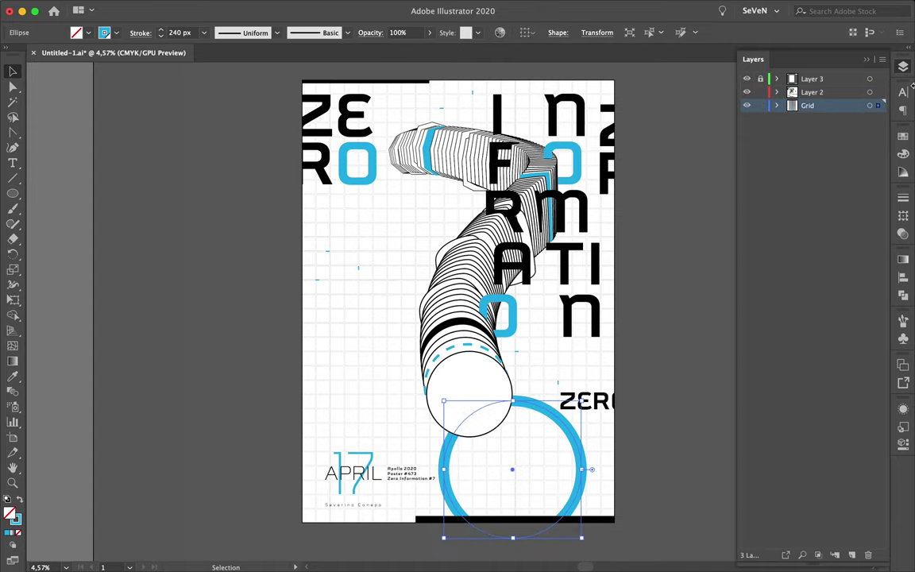
pyautogui.click(869, 93)
pyautogui.click(703, 529)
pyautogui.scroll(2, 576, 443)
# Outline the ZERO text and give it no fill with a 6 px cyan stroke.
pyautogui.press('t')
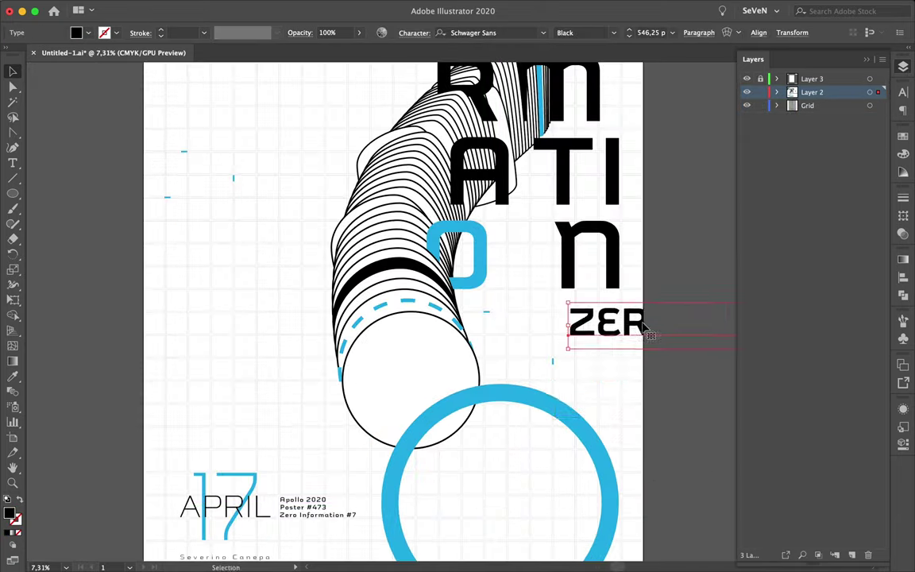
pyautogui.scroll(-2, 657, 319)
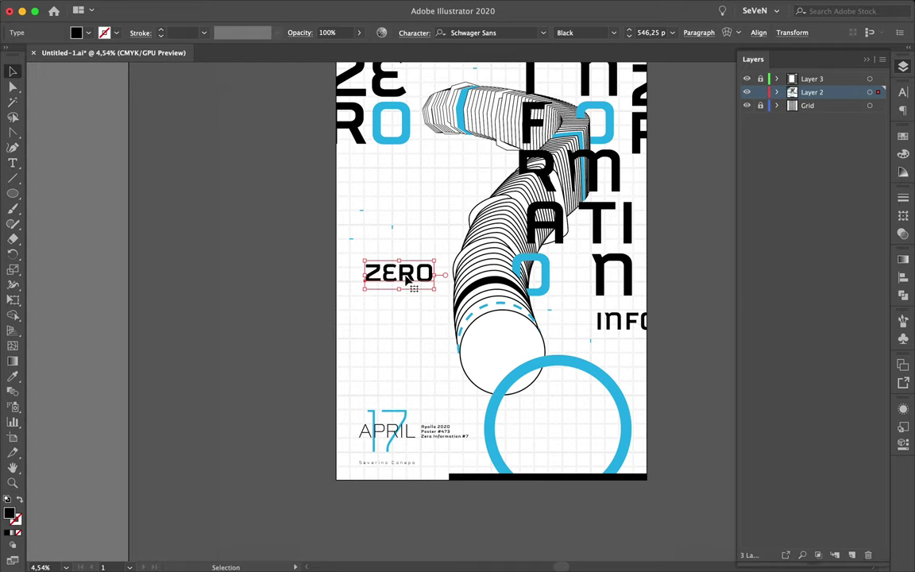
pyautogui.hotkey('ctrl', 'shift', 'o')
pyautogui.click(905, 199)
pyautogui.scroll(4, 791, 211)
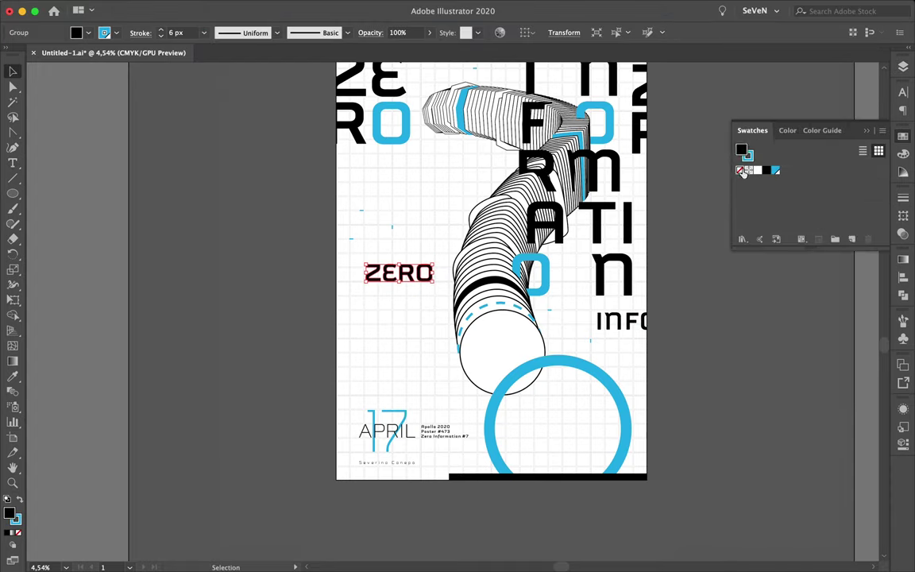
pyautogui.click(903, 199)
# Stack offset duplicate cyan ZERO outline copies up and to the lower right.
pyautogui.scroll(3, 420, 259)
pyautogui.scroll(3, 435, 290)
pyautogui.scroll(-2, 421, 270)
pyautogui.moveTo(421, 272)
pyautogui.mouseDown()
pyautogui.moveTo(421, 258)
pyautogui.moveTo(432, 280)
pyautogui.mouseUp()
pyautogui.click(440, 348)
pyautogui.scroll(-3, 440, 348)
pyautogui.scroll(4, 407, 351)
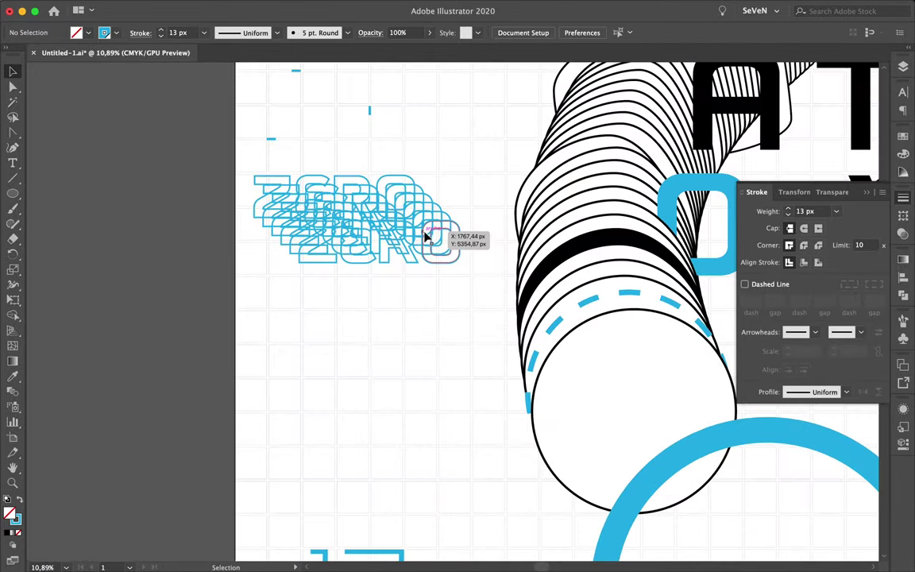
pyautogui.moveTo(429, 240); pyautogui.dragTo(438, 248)
# Select tube segments and draw a tall narrow rectangle near the top-right corner.
pyautogui.click(902, 152)
pyautogui.scroll(-3, 445, 198)
pyautogui.scroll(5, 484, 111)
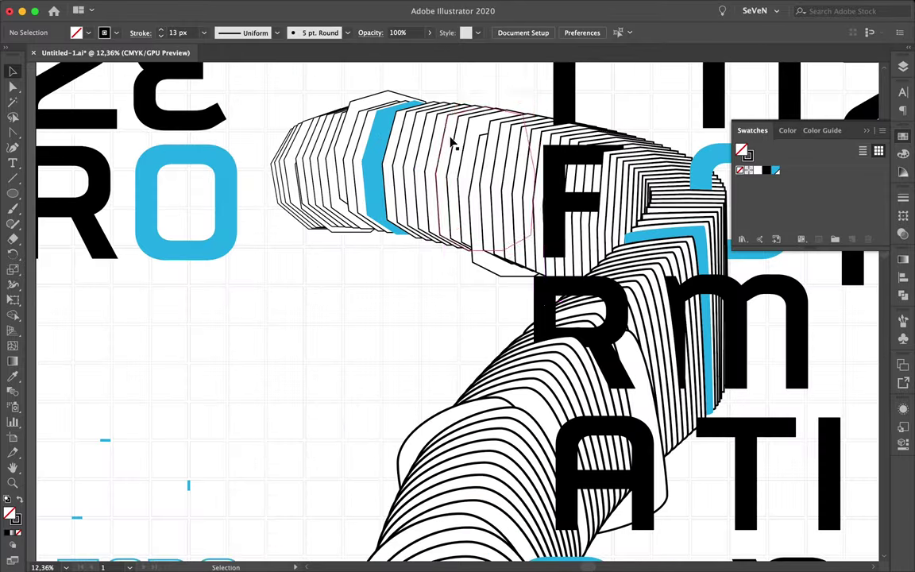
pyautogui.click(480, 106)
pyautogui.scroll(-3, 504, 99)
pyautogui.press('m')
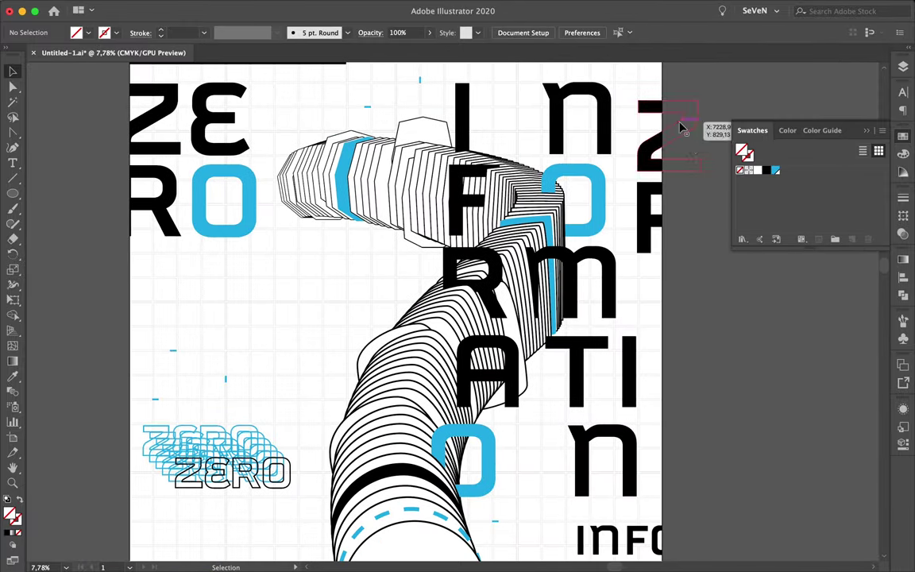
pyautogui.moveTo(665, 71); pyautogui.dragTo(678, 250)
pyautogui.rightClick(673, 242)
pyautogui.press('p')
pyautogui.scroll(2, 408, 286)
# Draw a five-point frame path beside the tube and eyedropper the dashed blue stroke onto it.
pyautogui.scroll(-1, 343, 184)
pyautogui.scroll(1, 280, 203)
pyautogui.click(265, 202)
pyautogui.click(403, 203)
pyautogui.click(402, 301)
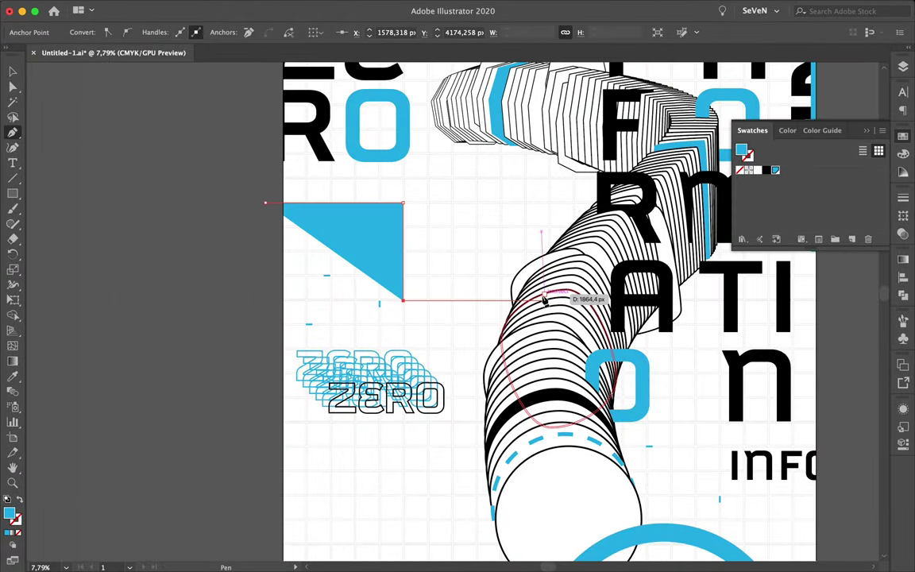
pyautogui.click(554, 299)
pyautogui.click(549, 138)
pyautogui.press('i')
pyautogui.click(556, 435)
# Check the new path and bottom ellipse, then prepare Character settings for Schwager Sans Black ZERO.
pyautogui.rightClick(454, 301)
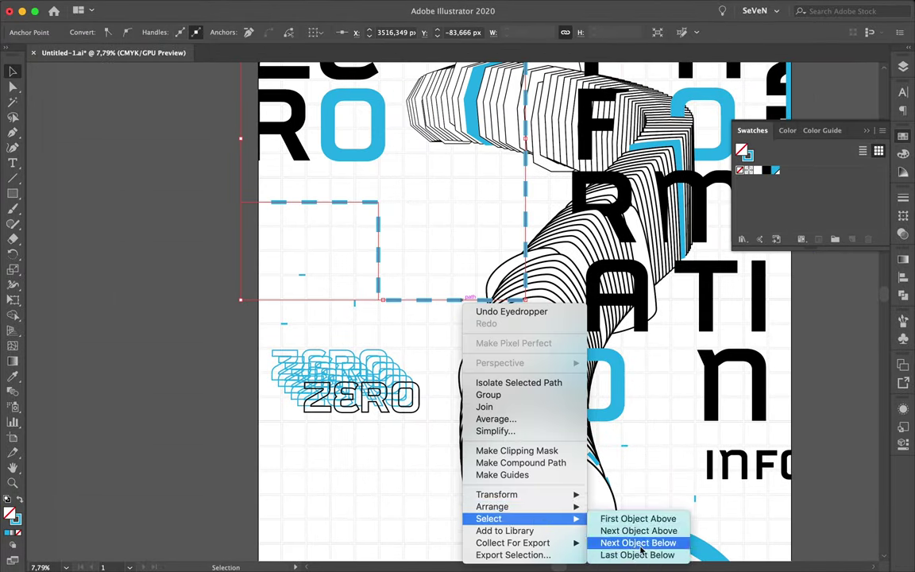
pyautogui.press('Escape')
pyautogui.scroll(-3, 421, 246)
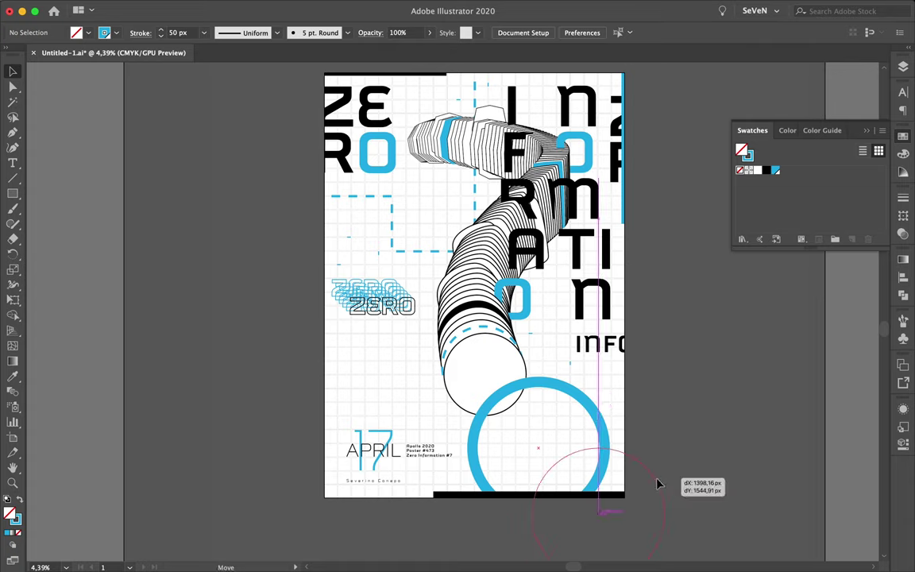
pyautogui.click(658, 482)
pyautogui.scroll(3, 450, 378)
pyautogui.scroll(3, 390, 347)
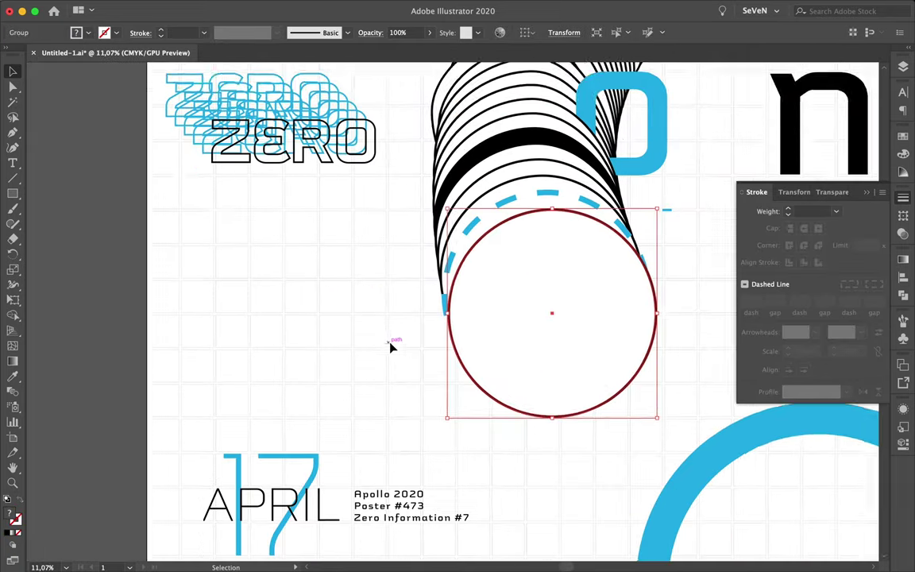
pyautogui.click(324, 273)
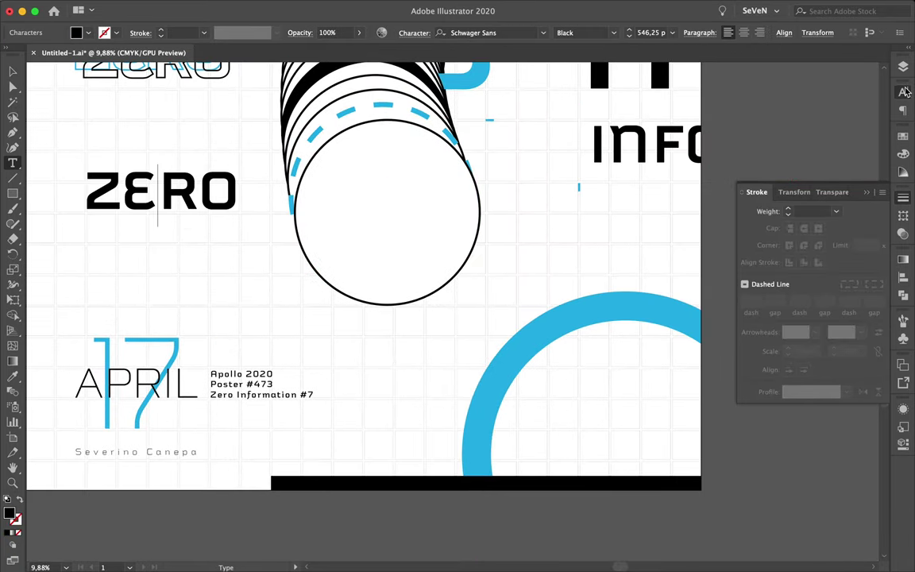
pyautogui.click(903, 92)
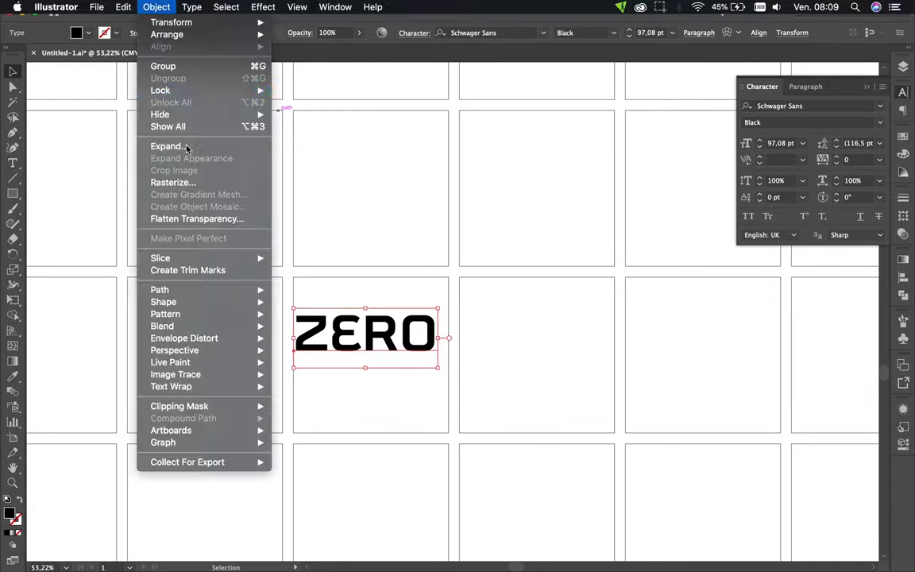
# Put a black rectangle behind the white ZERO text and duplicate the badge below.
pyautogui.moveTo(295, 309); pyautogui.dragTo(448, 355)
pyautogui.rightClick(436, 349)
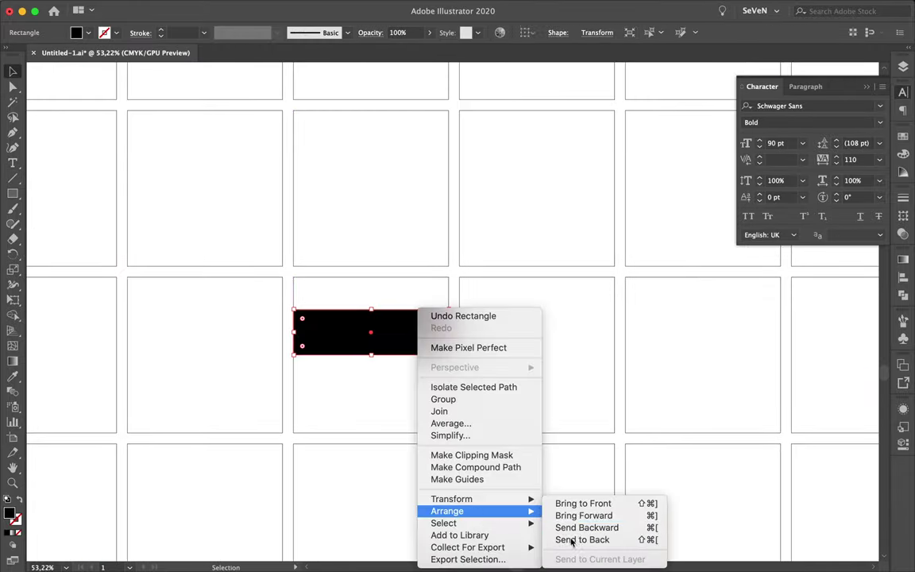
pyautogui.click(592, 539)
pyautogui.moveTo(404, 298)
pyautogui.mouseDown()
pyautogui.moveTo(373, 247)
pyautogui.moveTo(388, 323)
pyautogui.mouseUp()
# Recolour the first two badges with blue backgrounds and swapped fill and border colours.
pyautogui.scroll(-2, 376, 237)
pyautogui.click(433, 272)
pyautogui.click(903, 197)
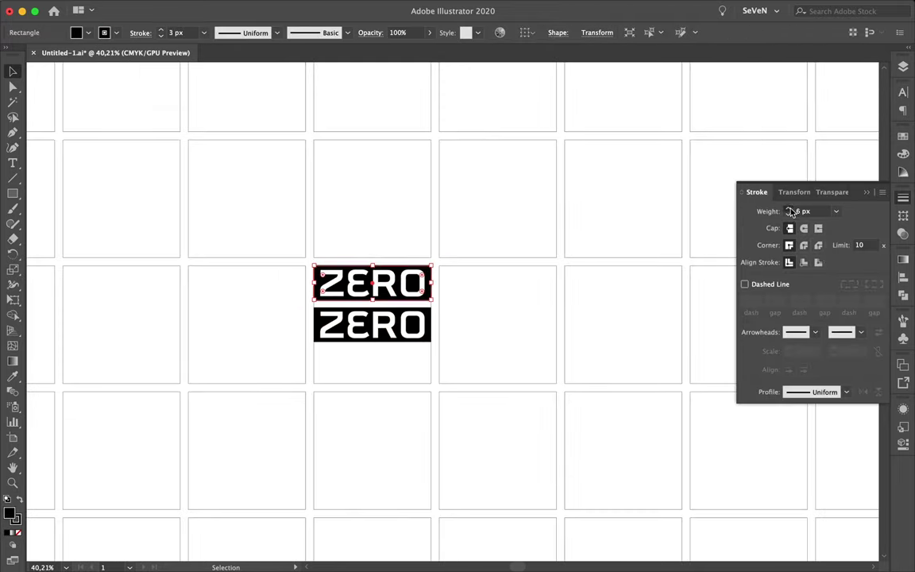
pyautogui.click(903, 136)
pyautogui.click(775, 170)
pyautogui.scroll(2, 450, 297)
pyautogui.click(403, 274)
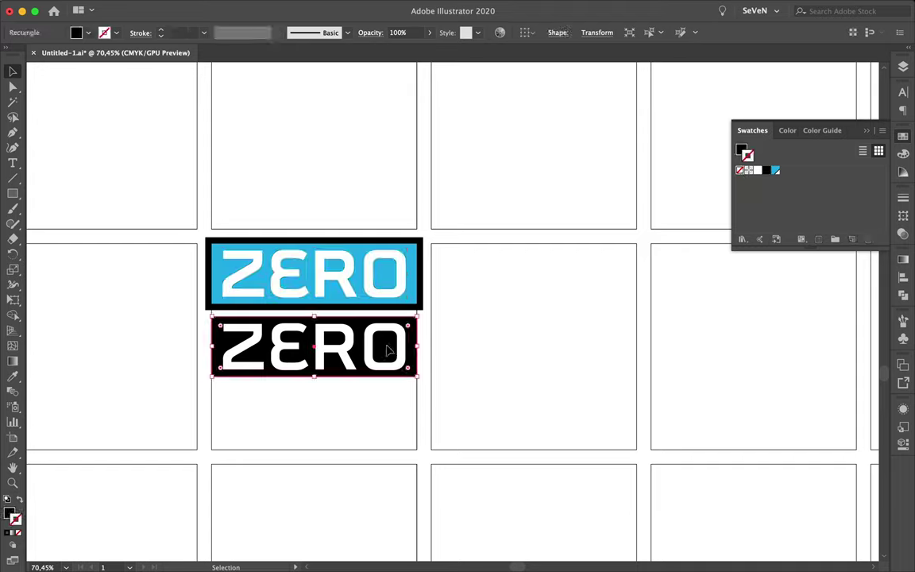
pyautogui.click(777, 173)
pyautogui.hotkey('shift', 'x')
pyautogui.click(474, 339)
pyautogui.click(345, 366)
# Add third, fourth and fifth badges: blue lettering, white with blue border, swapped colours.
pyautogui.moveTo(346, 367); pyautogui.dragTo(405, 447)
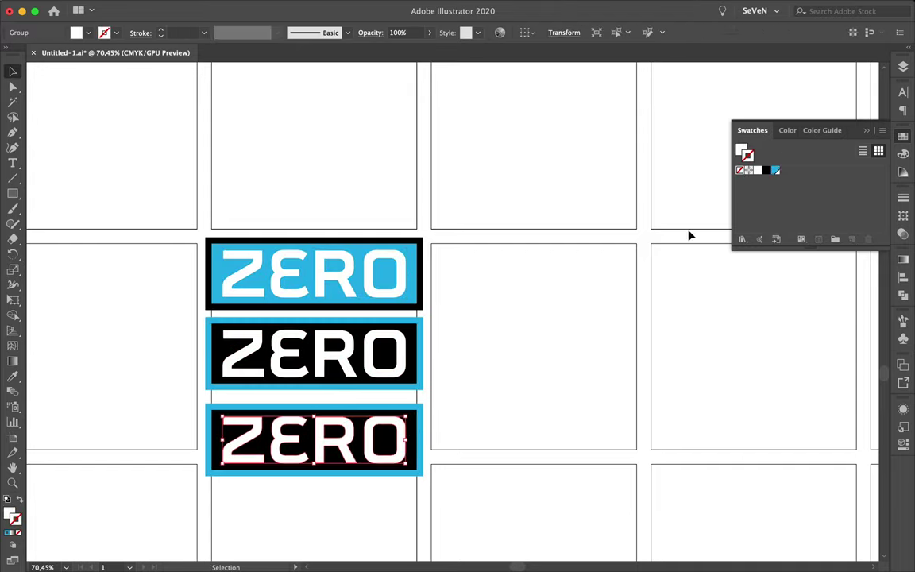
pyautogui.click(775, 170)
pyautogui.scroll(-5, 563, 190)
pyautogui.scroll(2, 307, 292)
pyautogui.moveTo(479, 294); pyautogui.dragTo(479, 380)
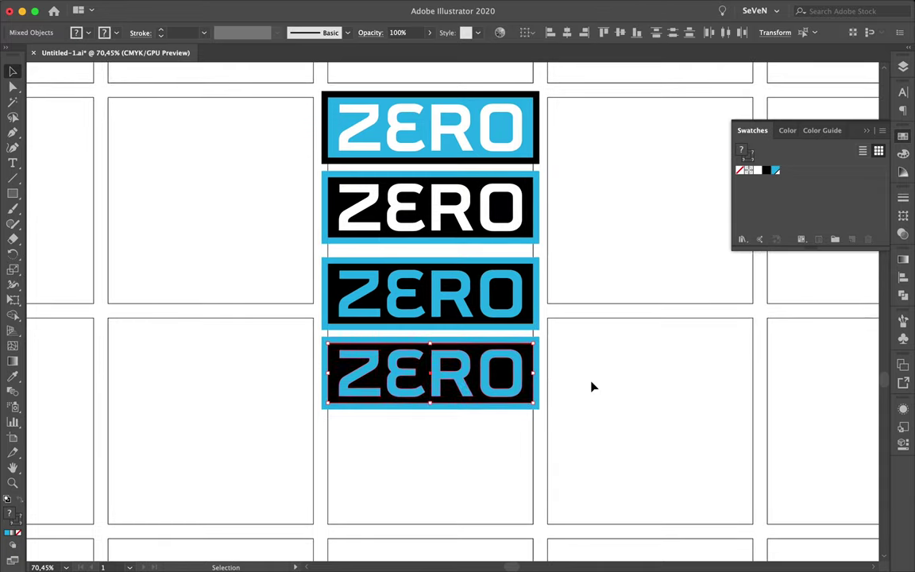
pyautogui.click(520, 384)
pyautogui.moveTo(536, 373); pyautogui.dragTo(543, 459)
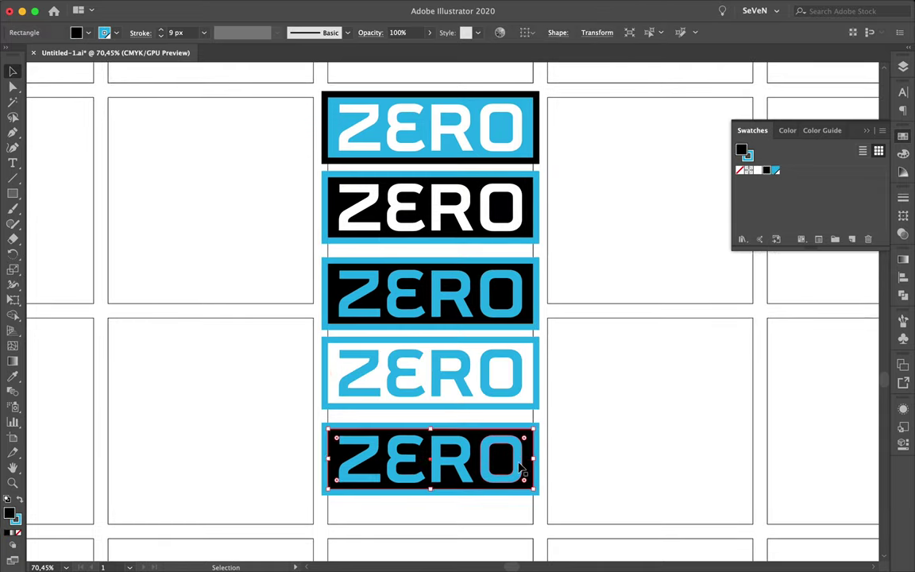
pyautogui.hotkey('shift', 'x')
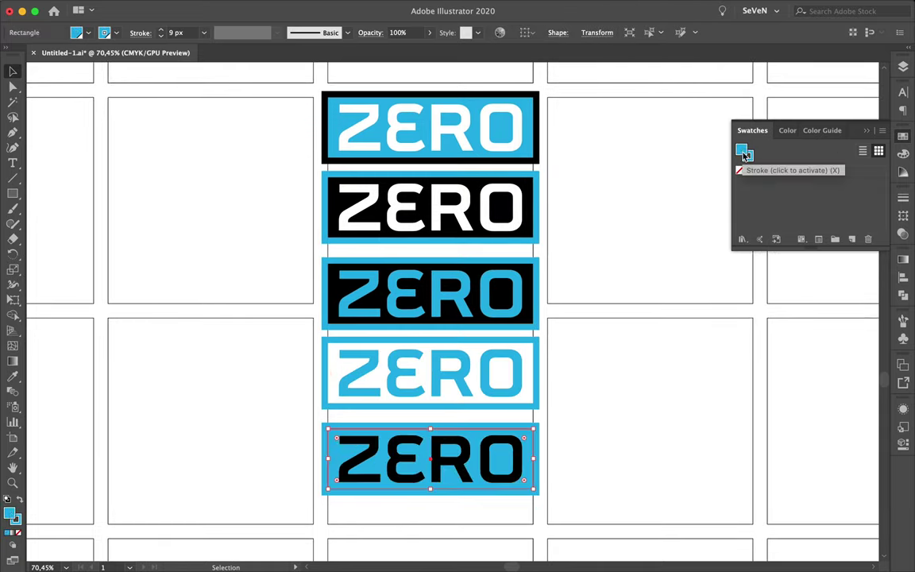
pyautogui.click(613, 382)
# Add a white sixth badge, group all six, and place the stack below the Apollo text.
pyautogui.scroll(-2, 612, 378)
pyautogui.moveTo(486, 401); pyautogui.dragTo(486, 486)
pyautogui.click(756, 170)
pyautogui.click(583, 310)
pyautogui.scroll(-2, 583, 311)
pyautogui.hotkey('ctrl', 'a')
pyautogui.click(554, 141)
pyautogui.moveTo(513, 474); pyautogui.dragTo(513, 475)
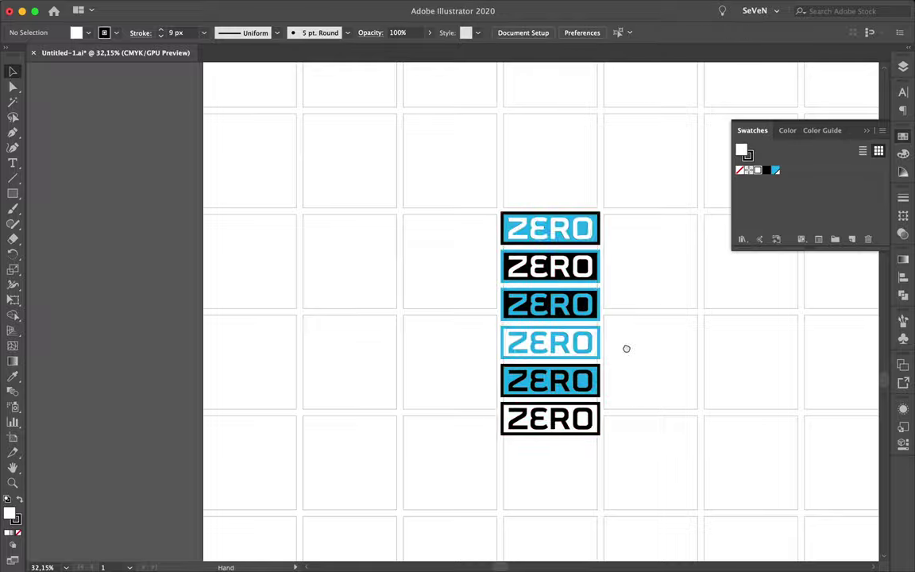
pyautogui.scroll(-2, 624, 347)
pyautogui.moveTo(295, 119); pyautogui.dragTo(579, 368)
# Move the ZERO badge stack beside the blue ring.
pyautogui.click(523, 318)
pyautogui.scroll(-1, 355, 326)
pyautogui.scroll(-1, 355, 326)
pyautogui.click(292, 372)
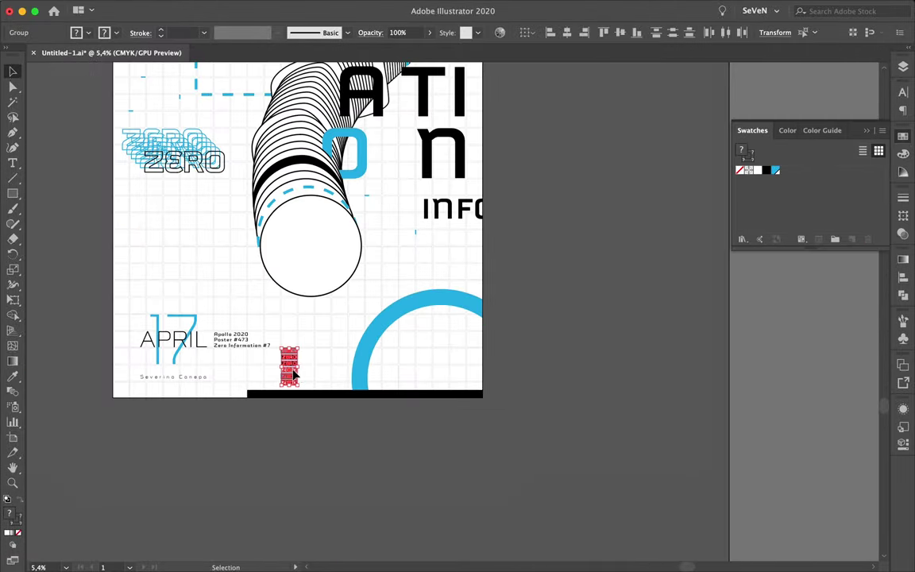
pyautogui.moveTo(486, 343); pyautogui.dragTo(486, 343)
pyautogui.scroll(2, 410, 347)
# Copy a ZERO tag to the tube's left edge and tuck it behind the stripes in Layers.
pyautogui.moveTo(469, 483); pyautogui.dragTo(210, 280)
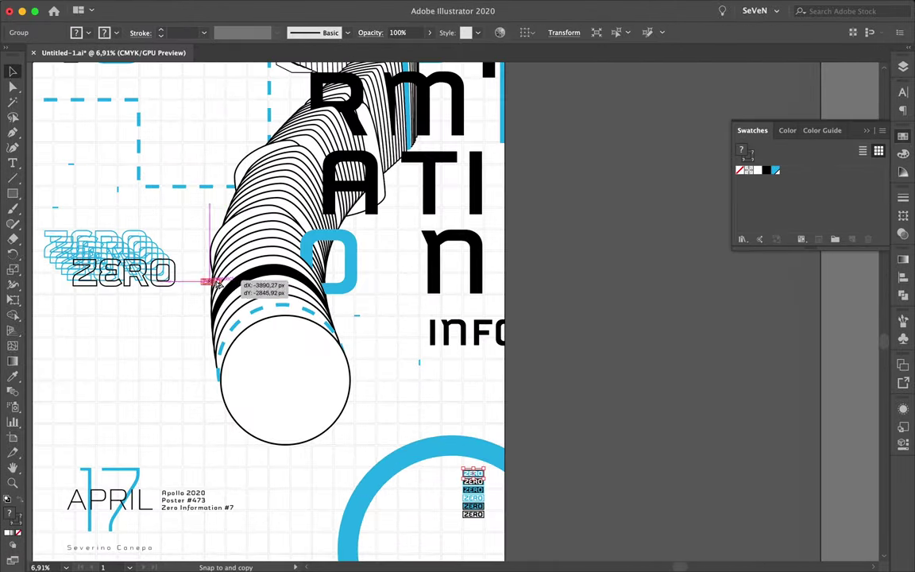
pyautogui.scroll(3, 211, 279)
pyautogui.click(903, 66)
pyautogui.click(777, 92)
pyautogui.click(824, 411)
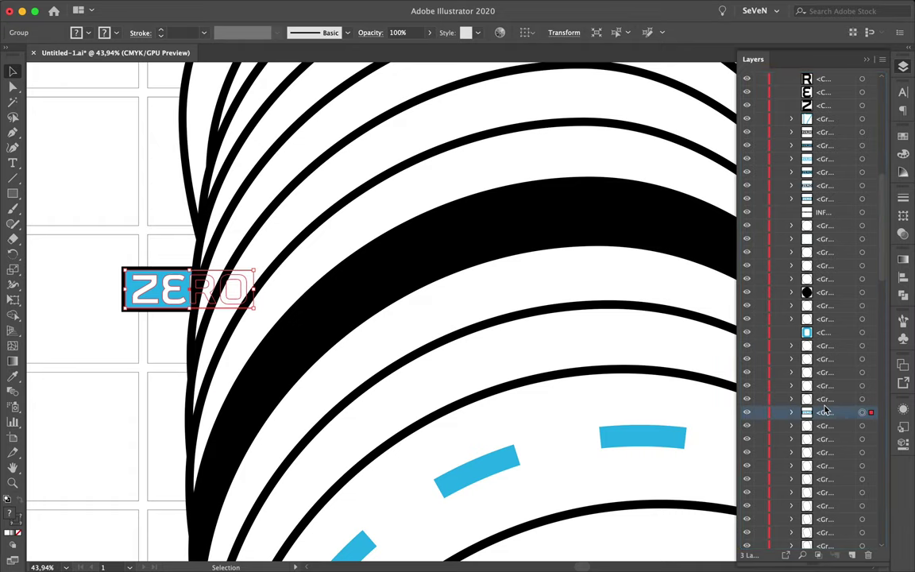
pyautogui.moveTo(834, 337); pyautogui.dragTo(843, 366)
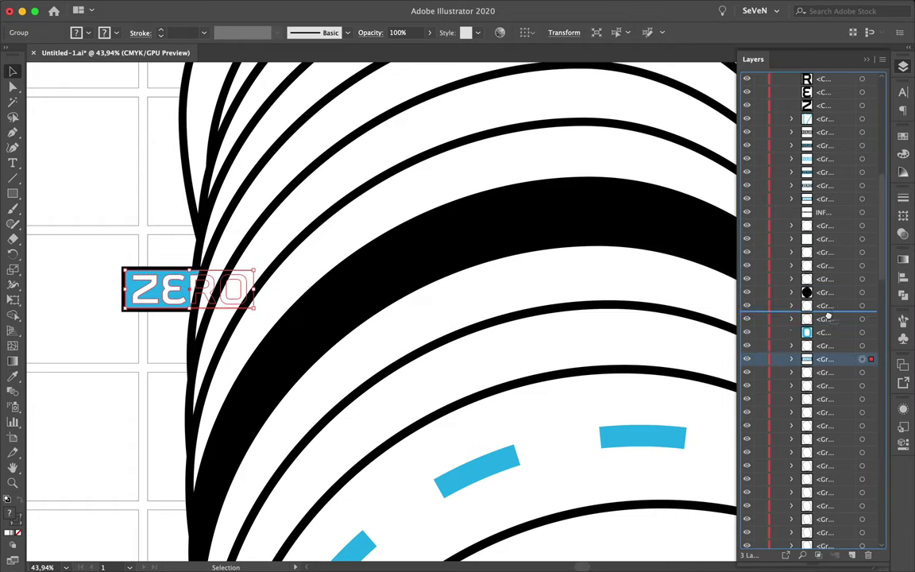
pyautogui.moveTo(827, 316); pyautogui.dragTo(827, 318)
pyautogui.scroll(-3, 255, 290)
pyautogui.scroll(-4, 457, 476)
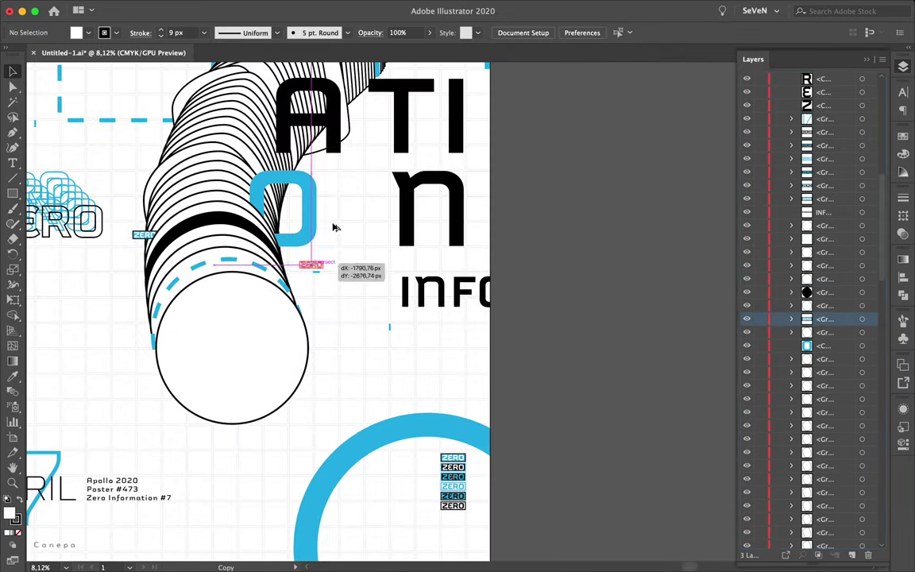
# Copy another ZERO tag near the tube's top and lower it among the stripes.
pyautogui.moveTo(334, 228); pyautogui.dragTo(359, 116)
pyautogui.moveTo(829, 306); pyautogui.dragTo(837, 486)
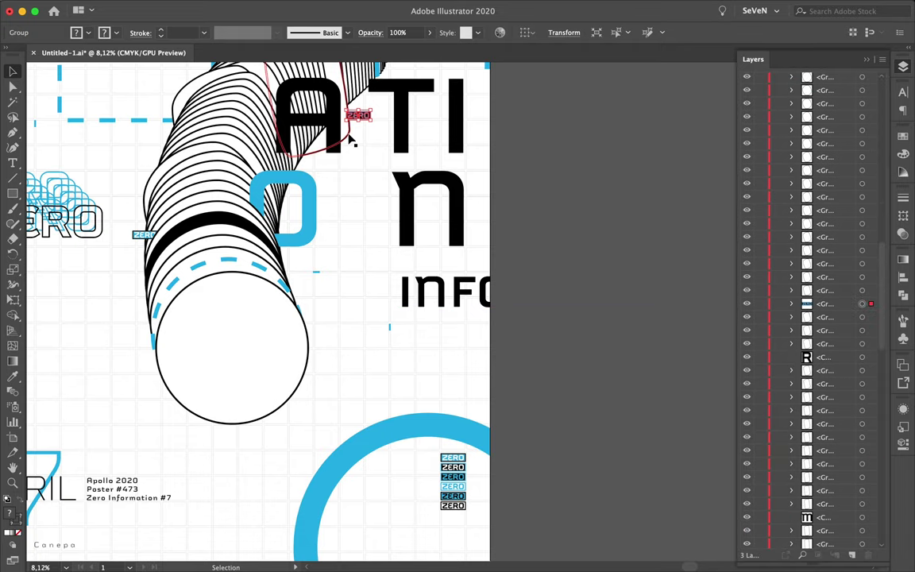
pyautogui.hotkey('ctrl', '0')
pyautogui.scroll(5, 327, 357)
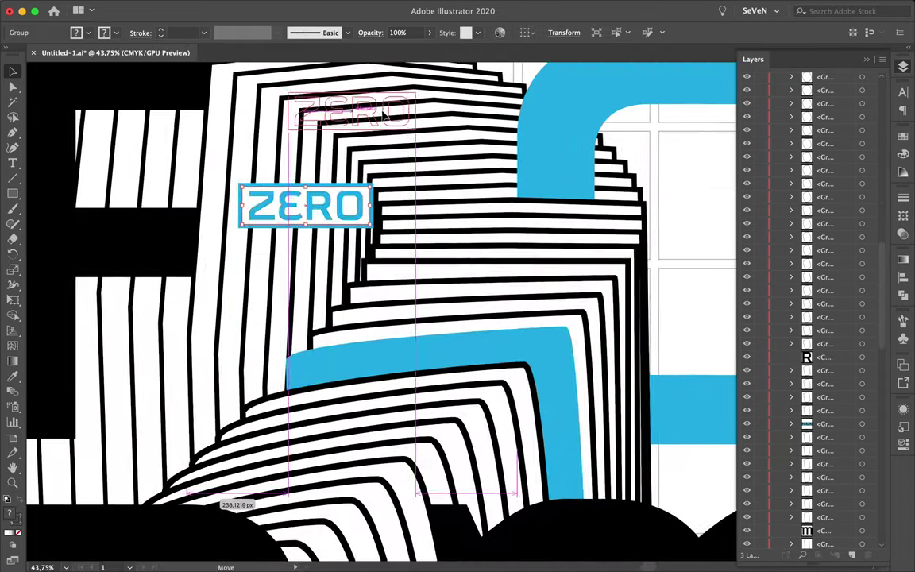
pyautogui.moveTo(327, 352); pyautogui.dragTo(389, 232)
pyautogui.scroll(-2, 827, 360)
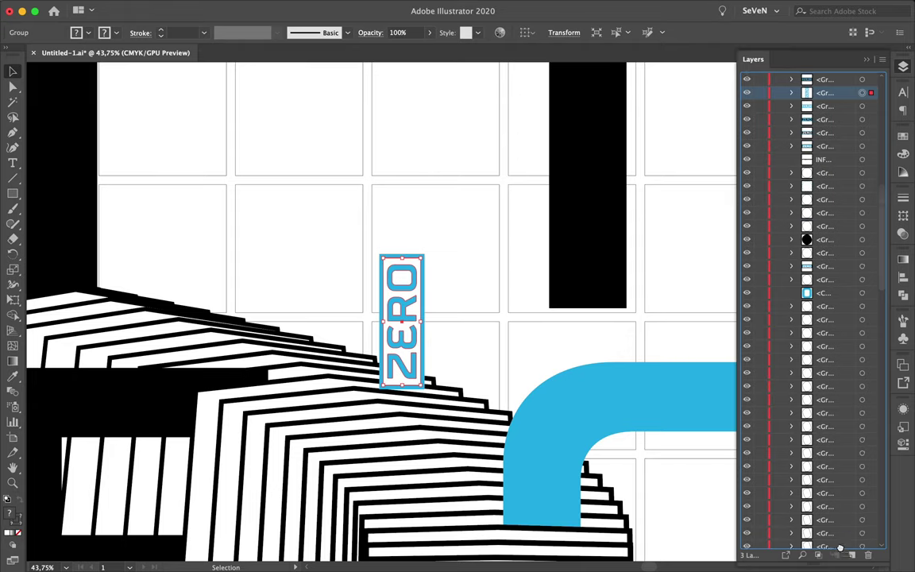
pyautogui.moveTo(845, 554)
pyautogui.mouseDown()
pyautogui.moveTo(847, 516)
pyautogui.moveTo(838, 517)
pyautogui.mouseUp()
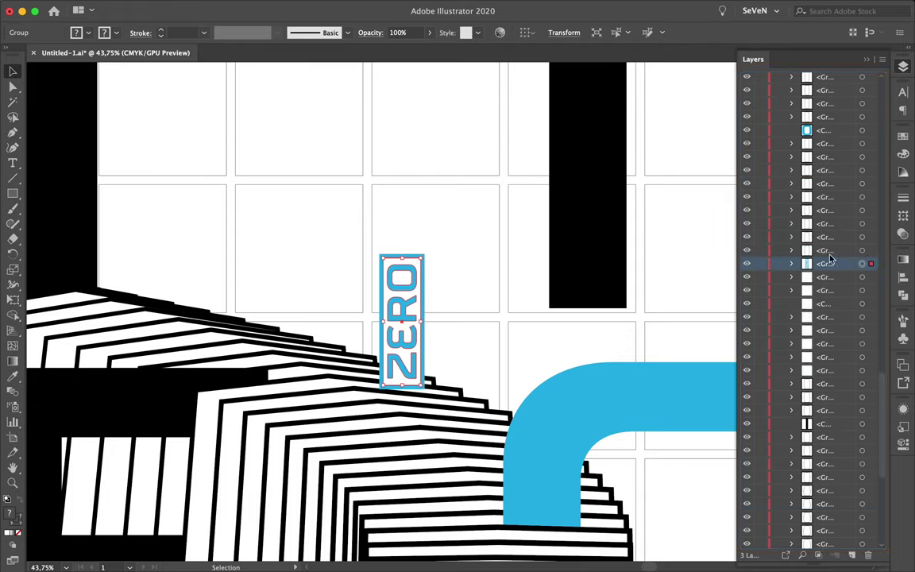
# Move a small ZERO tag up beside the tube and send it behind the tube in Layers.
pyautogui.click(535, 247)
pyautogui.scroll(-5, 535, 247)
pyautogui.scroll(-3, 473, 364)
pyautogui.scroll(5, 307, 327)
pyautogui.scroll(3, 450, 310)
pyautogui.moveTo(450, 311); pyautogui.dragTo(383, 226)
pyautogui.moveTo(828, 531); pyautogui.dragTo(828, 548)
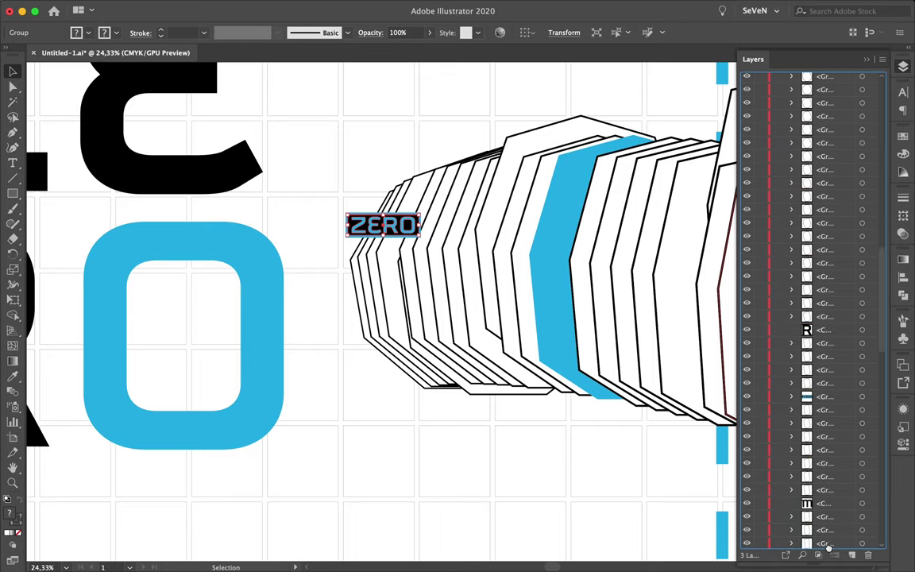
pyautogui.moveTo(828, 547); pyautogui.dragTo(828, 546)
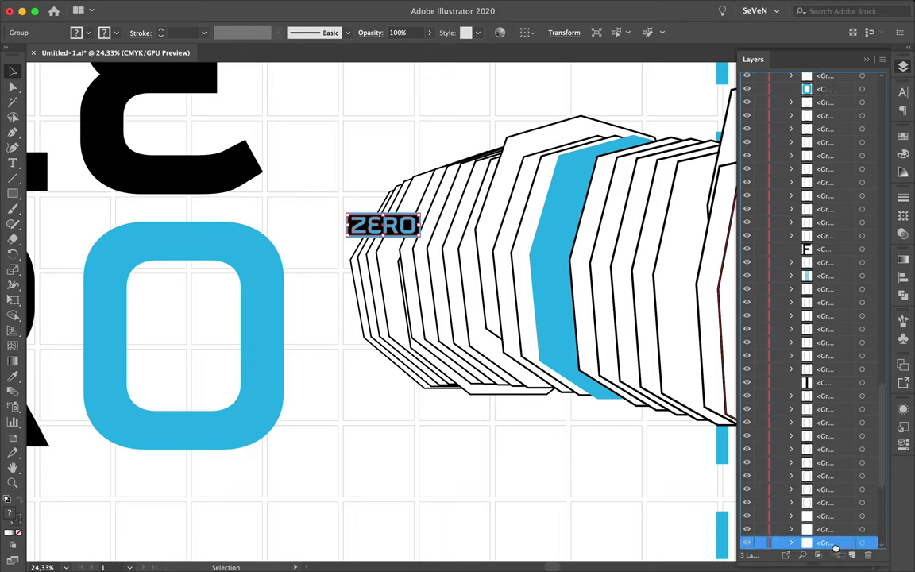
pyautogui.moveTo(838, 545); pyautogui.dragTo(830, 475)
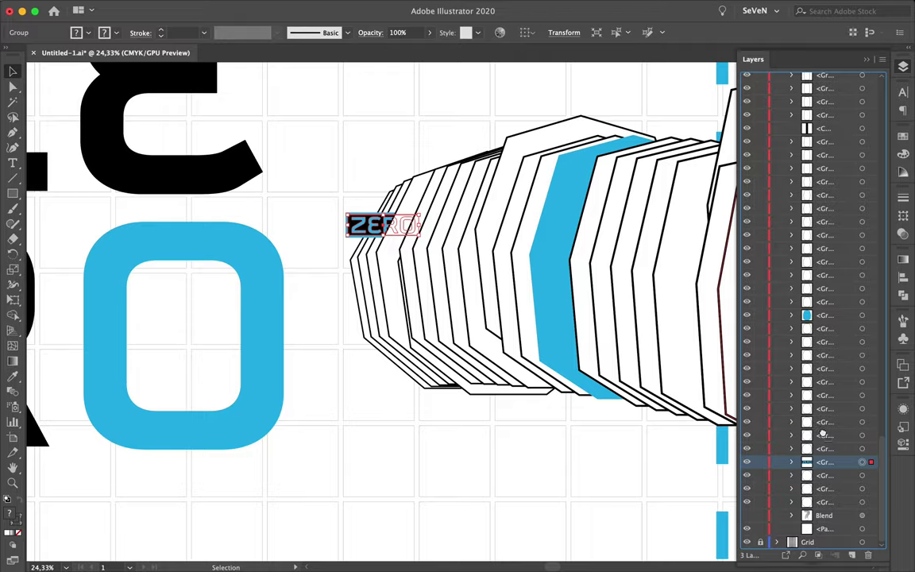
pyautogui.click(823, 434)
pyautogui.hotkey('ctrl', '0')
pyautogui.scroll(5, 367, 327)
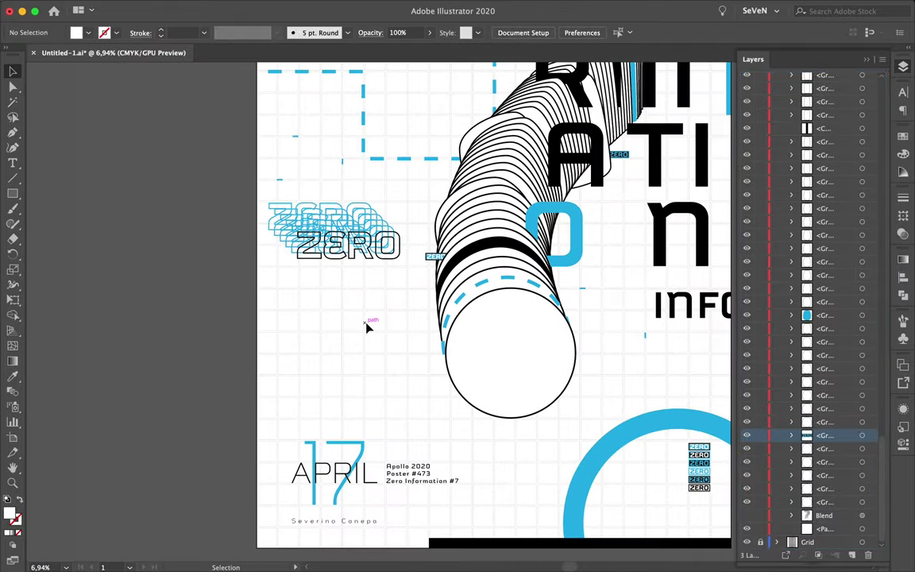
# Scroll to show the whole finished ZERO INFORMATION poster before saving.
pyautogui.scroll(-5, 343, 296)
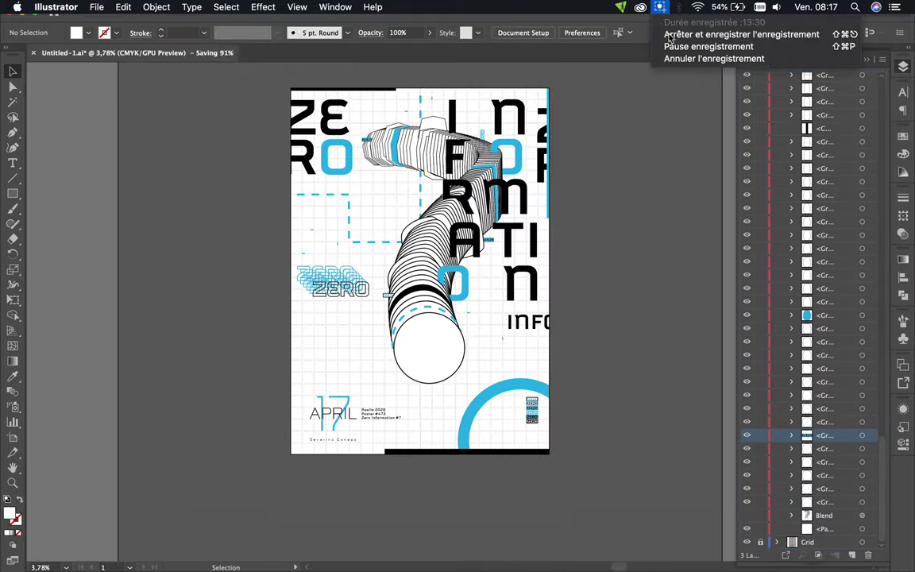